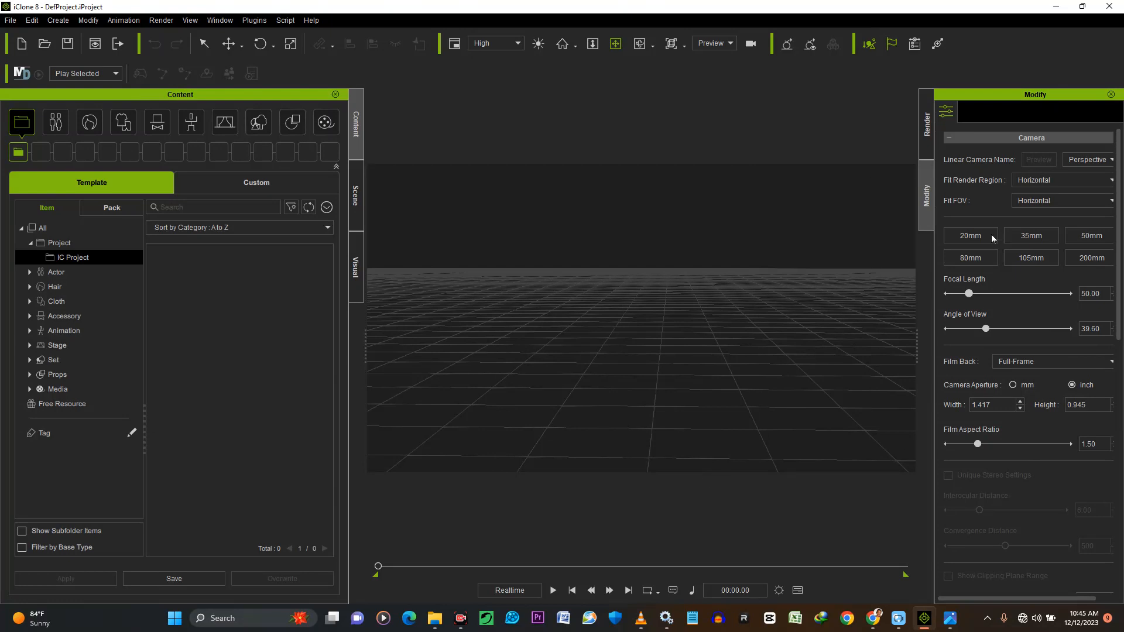
Dock the Modify panel together with the Content panel and close the detached Render panel.
{"action": "left_click_drag", "start_coordinate": [1042, 94], "coordinate": [204, 280]}
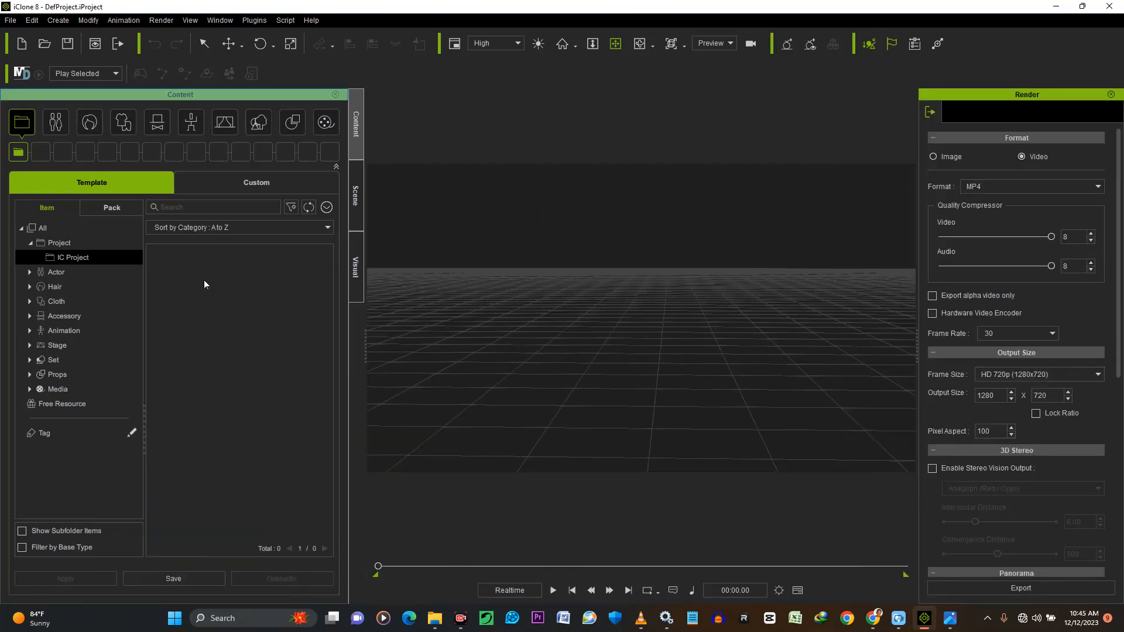
{"action": "left_click_drag", "start_coordinate": [1038, 99], "coordinate": [691, 183]}
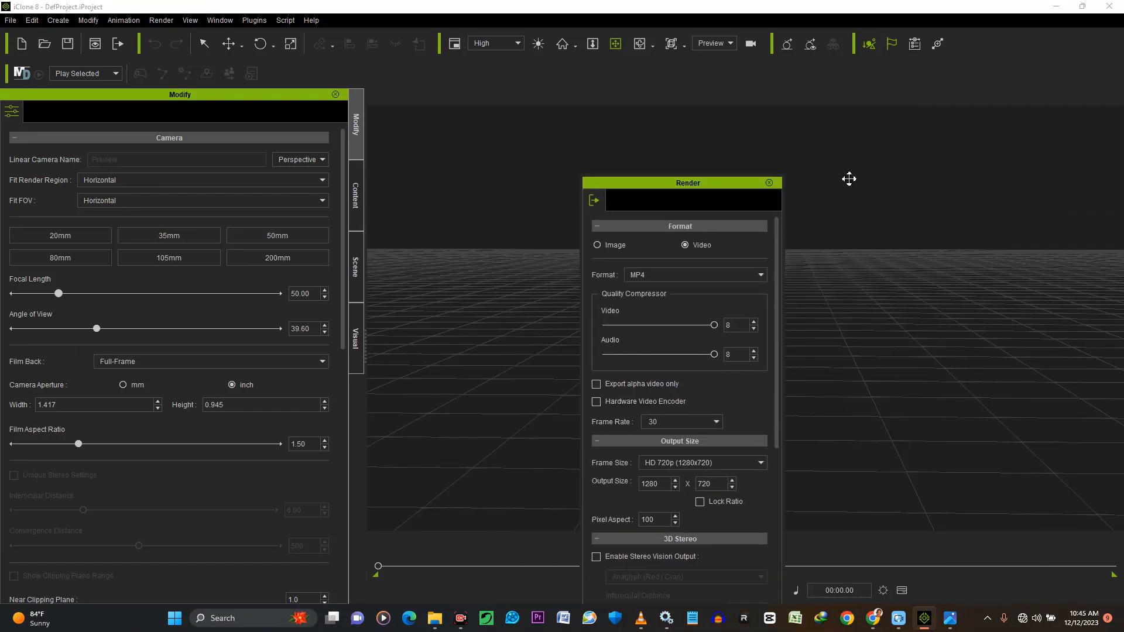
{"action": "left_click", "coordinate": [770, 184]}
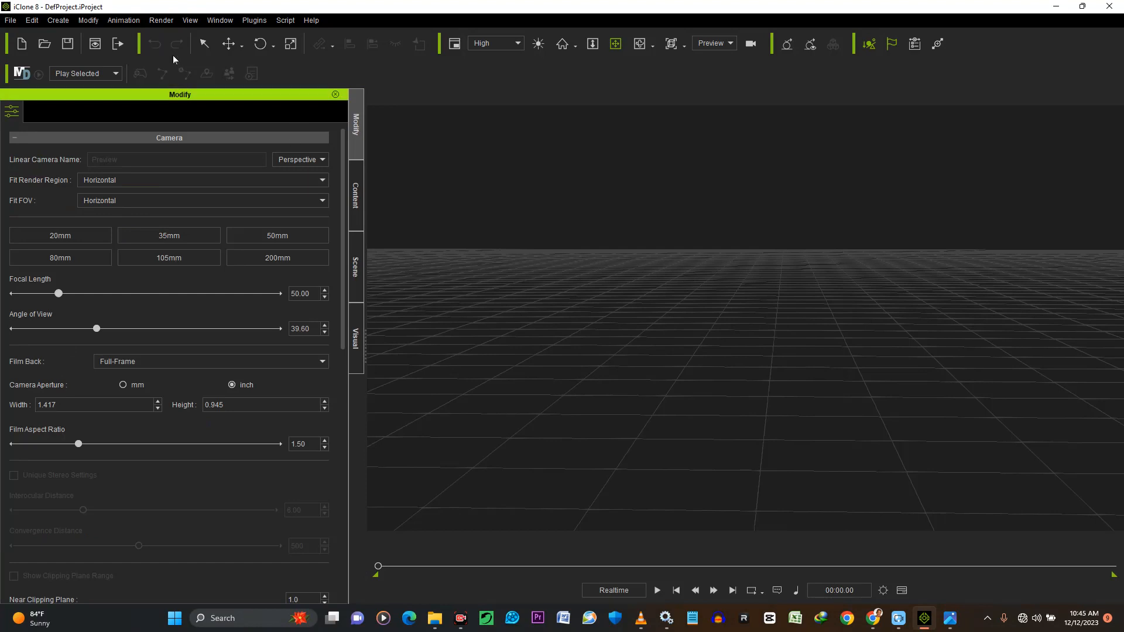
Bring up the video render settings and dock the Render panel with the Modify and Content panels.
{"action": "left_click", "coordinate": [164, 21]}
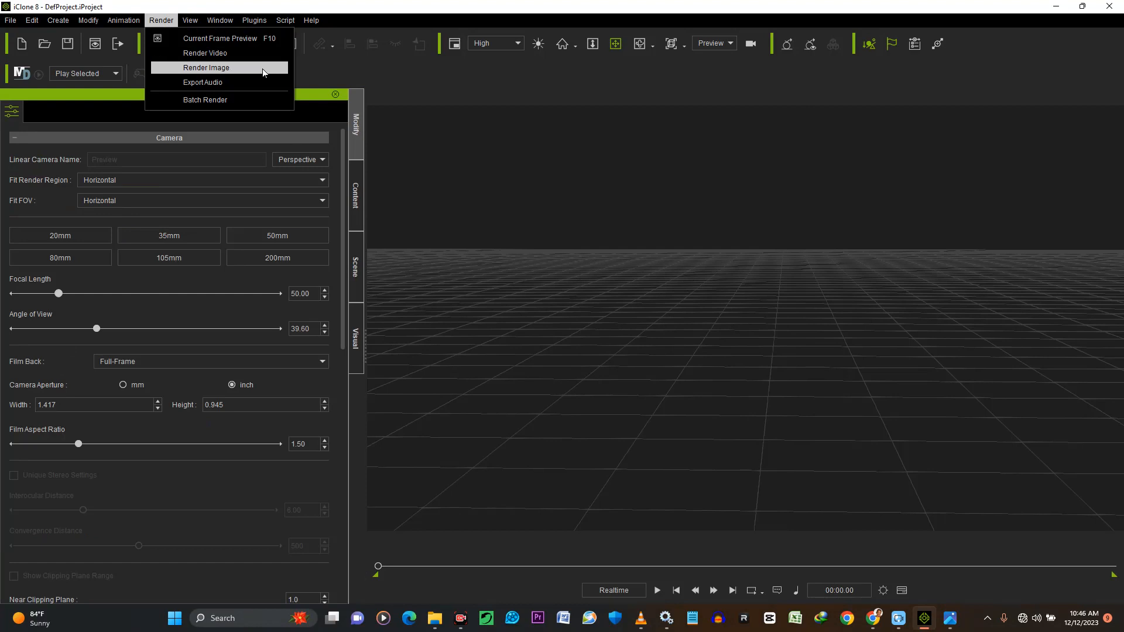
{"action": "left_click", "coordinate": [215, 54]}
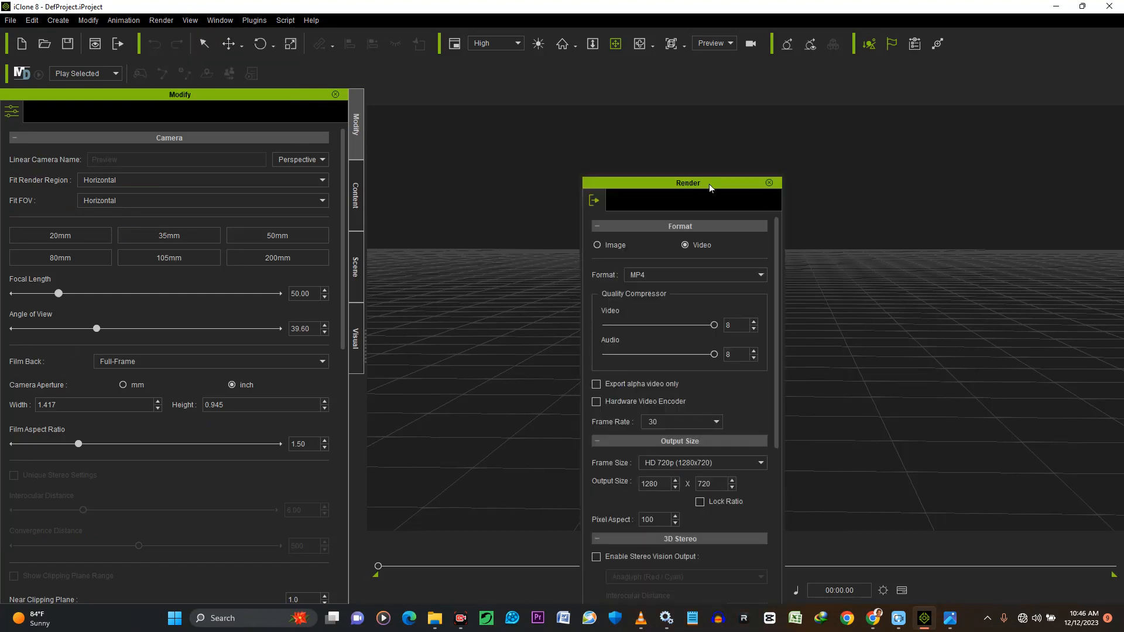
{"action": "left_click_drag", "start_coordinate": [705, 184], "coordinate": [223, 328]}
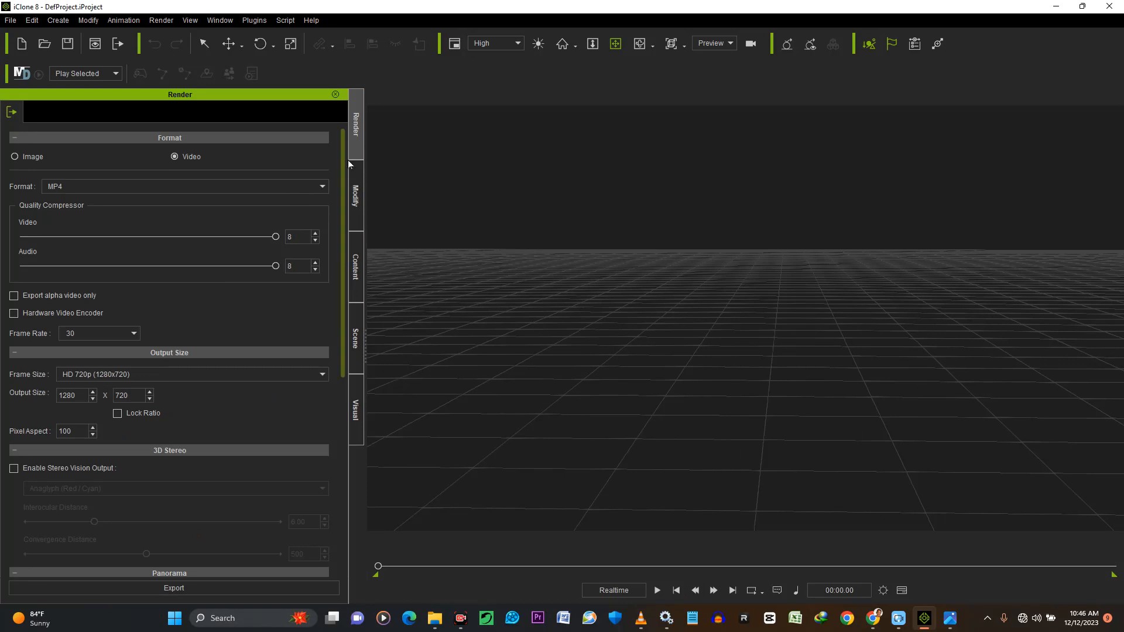
Open the project settings and dock the Project panel in the same group as the Render panel.
{"action": "left_click", "coordinate": [11, 20]}
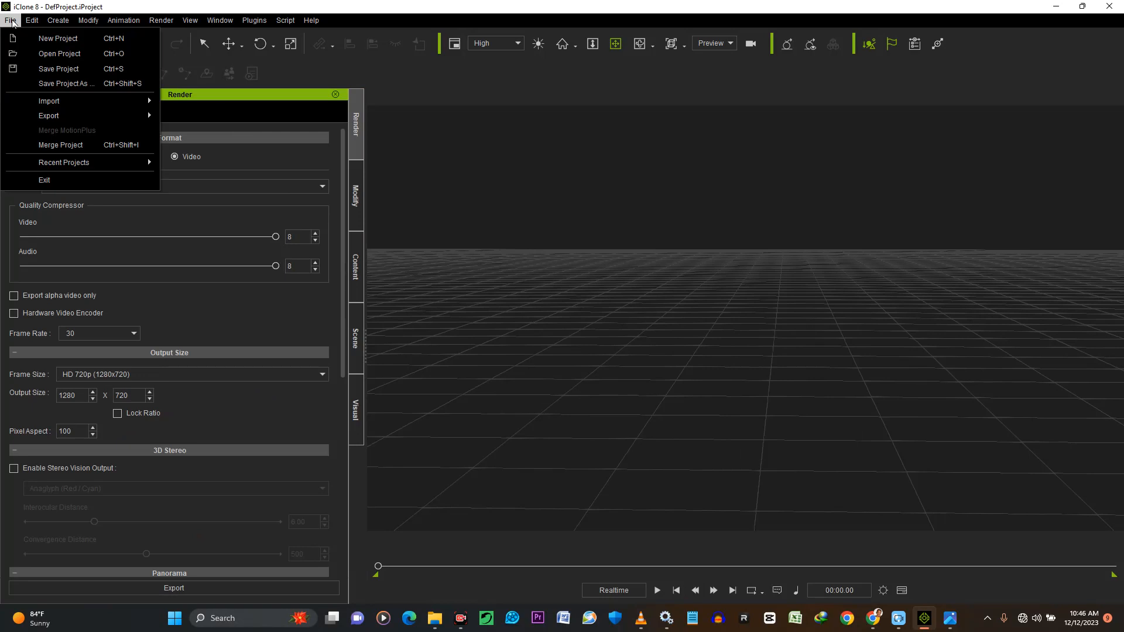
{"action": "mouse_move", "coordinate": [44, 18]}
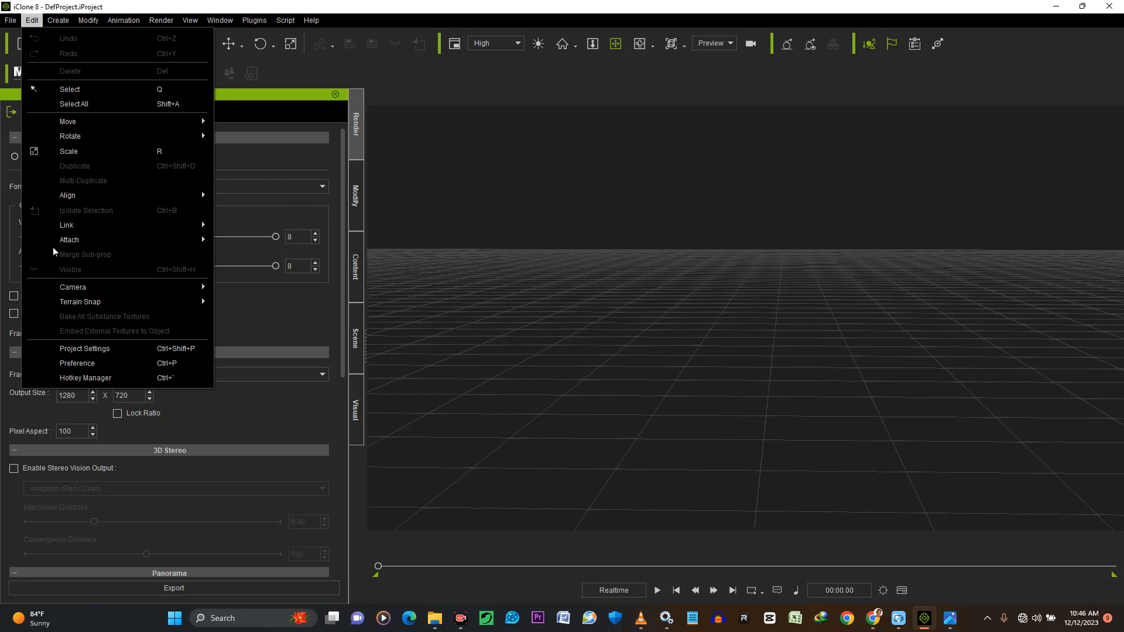
{"action": "left_click", "coordinate": [126, 349]}
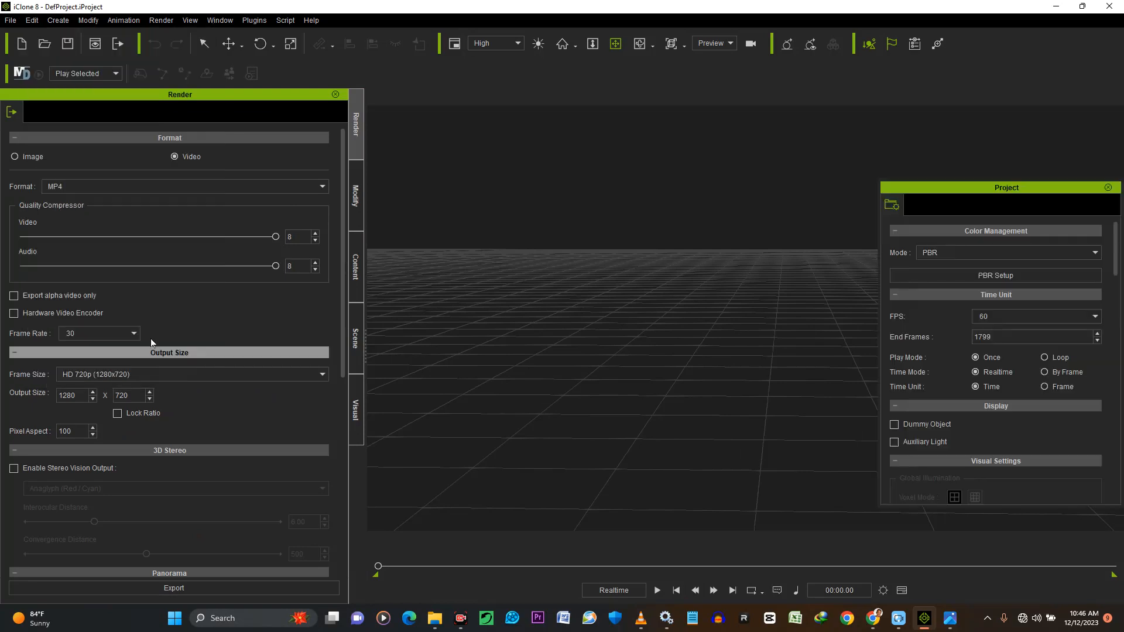
{"action": "left_click_drag", "start_coordinate": [1040, 187], "coordinate": [240, 276]}
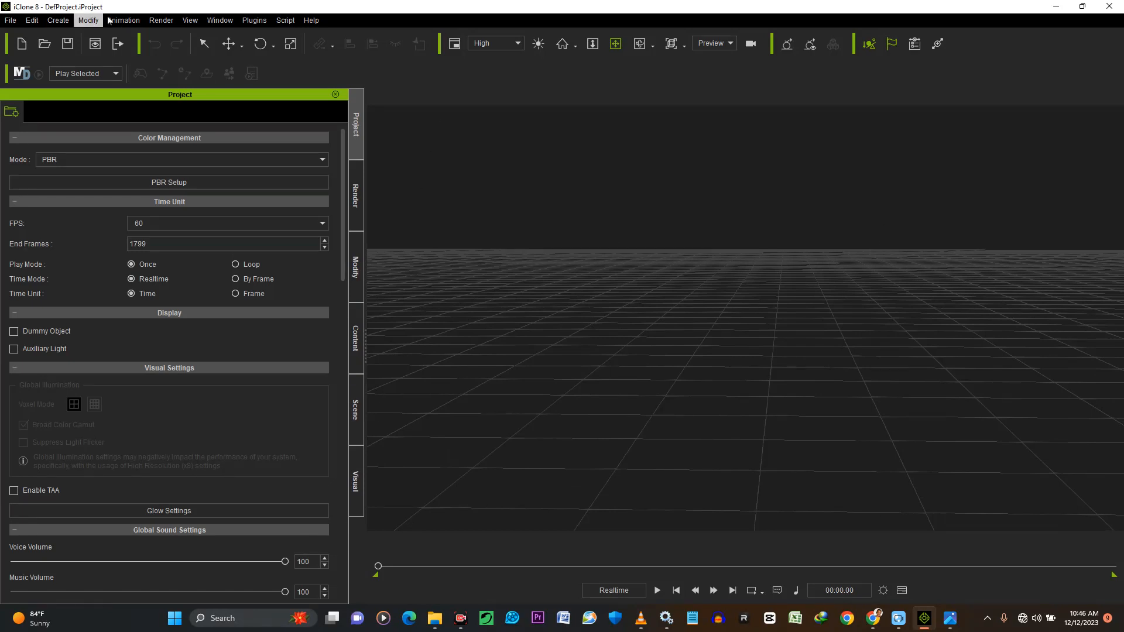
Try docking the Mini Viewport in the same group as the Project panel and close it again.
{"action": "left_click", "coordinate": [222, 22]}
{"action": "mouse_move", "coordinate": [250, 43]}
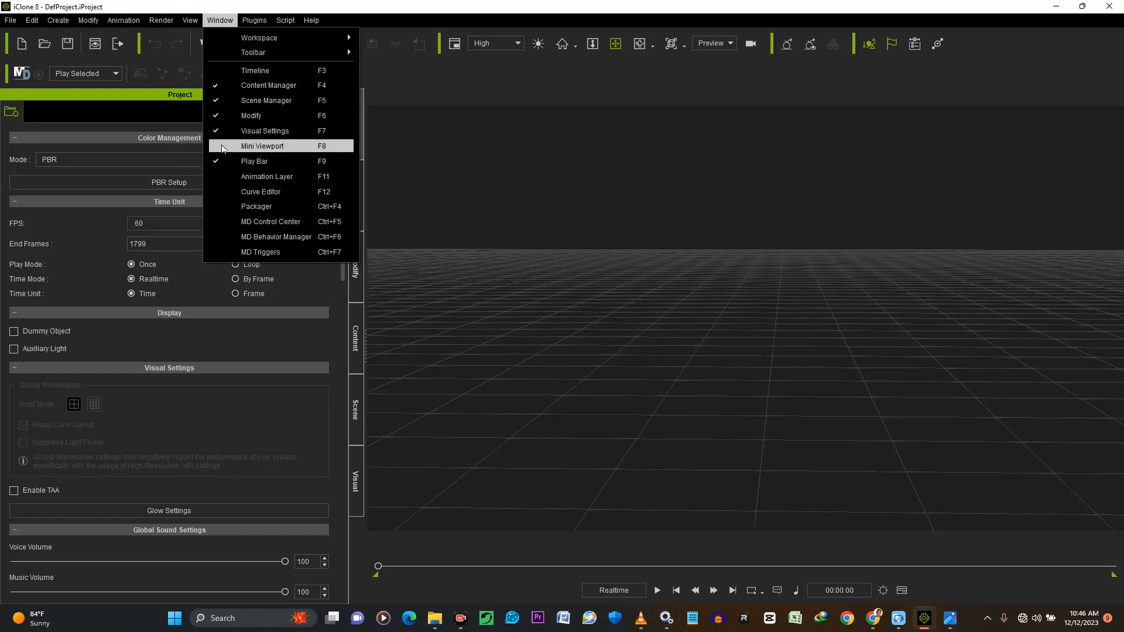
{"action": "left_click", "coordinate": [262, 146]}
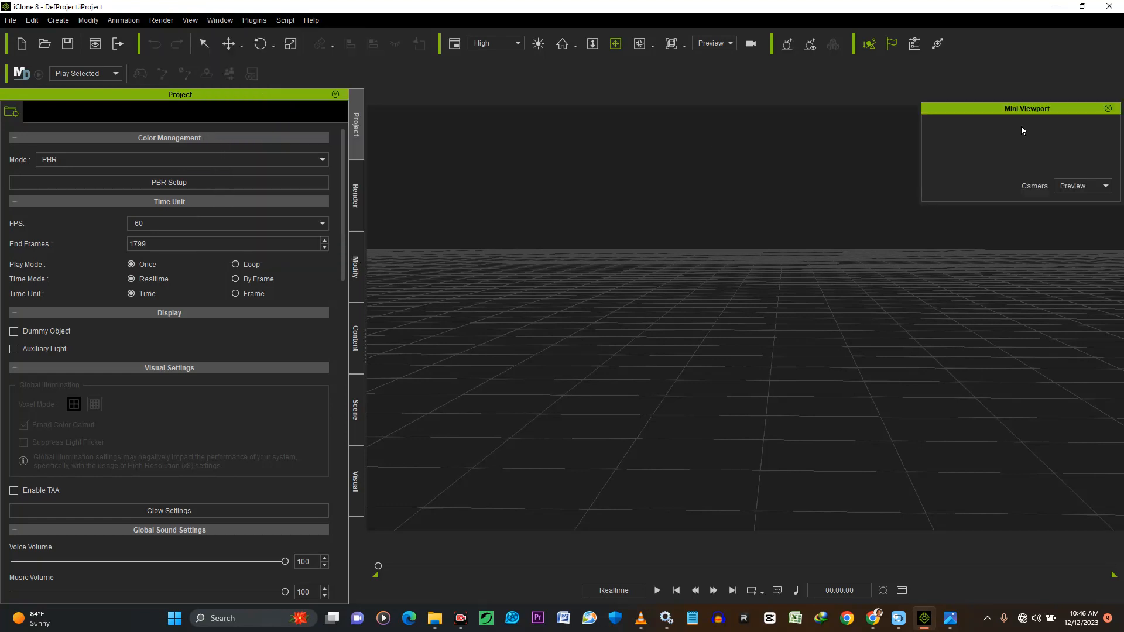
{"action": "left_click", "coordinate": [1032, 109]}
{"action": "left_click_drag", "start_coordinate": [1031, 107], "coordinate": [211, 396]}
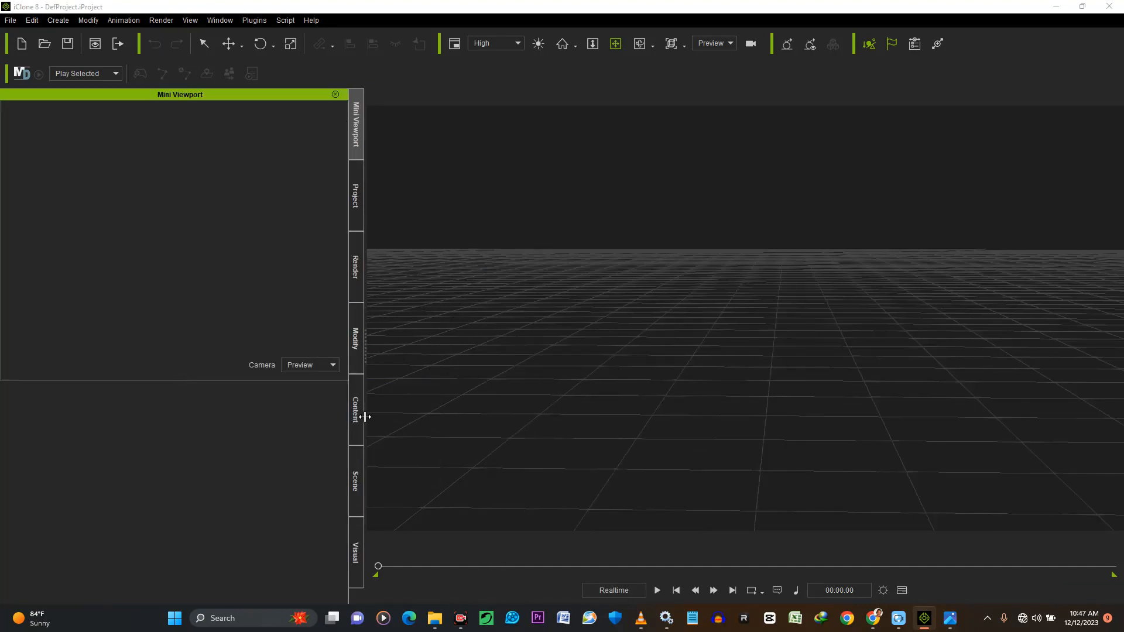
{"action": "left_click", "coordinate": [335, 95]}
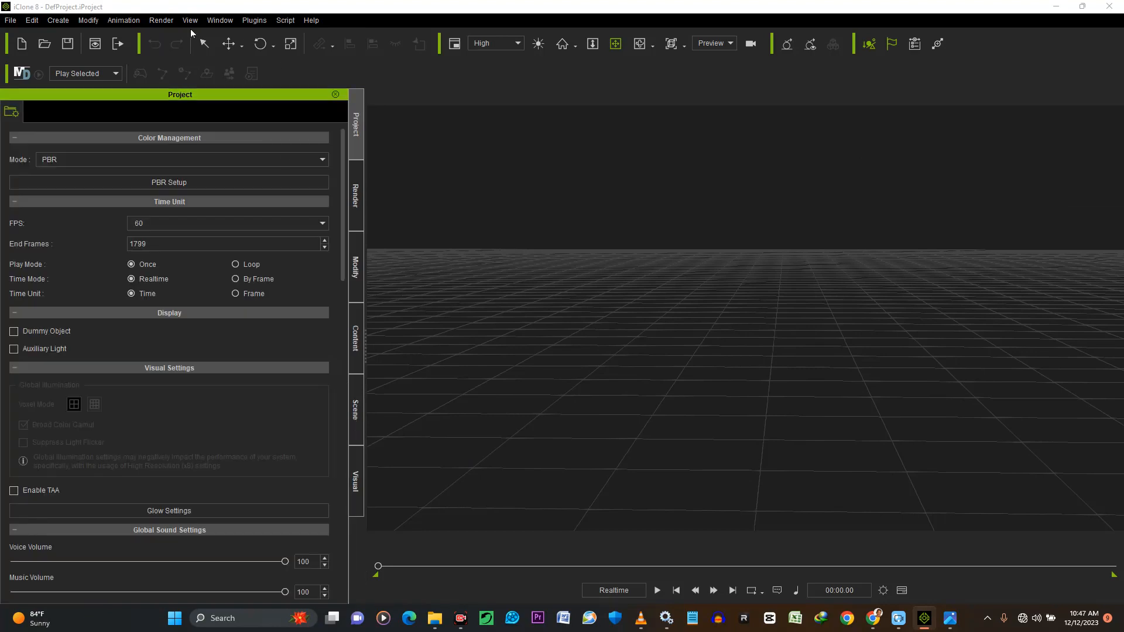
Show the Timeline from the window list and from the playback bar, closing it each time.
{"action": "left_click", "coordinate": [211, 23]}
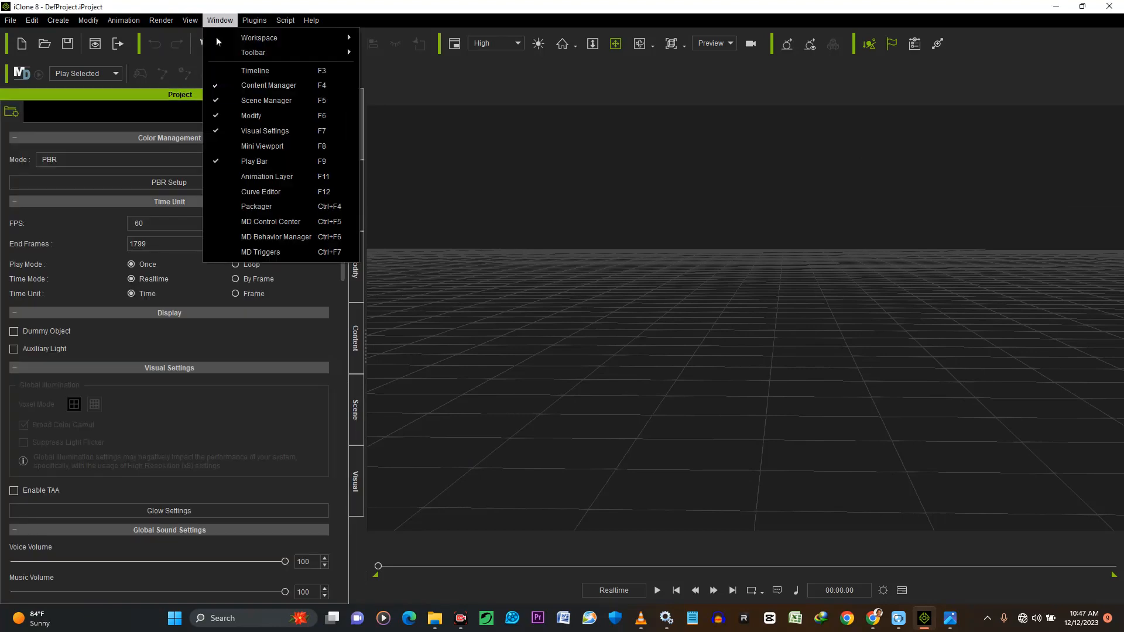
{"action": "left_click", "coordinate": [254, 71]}
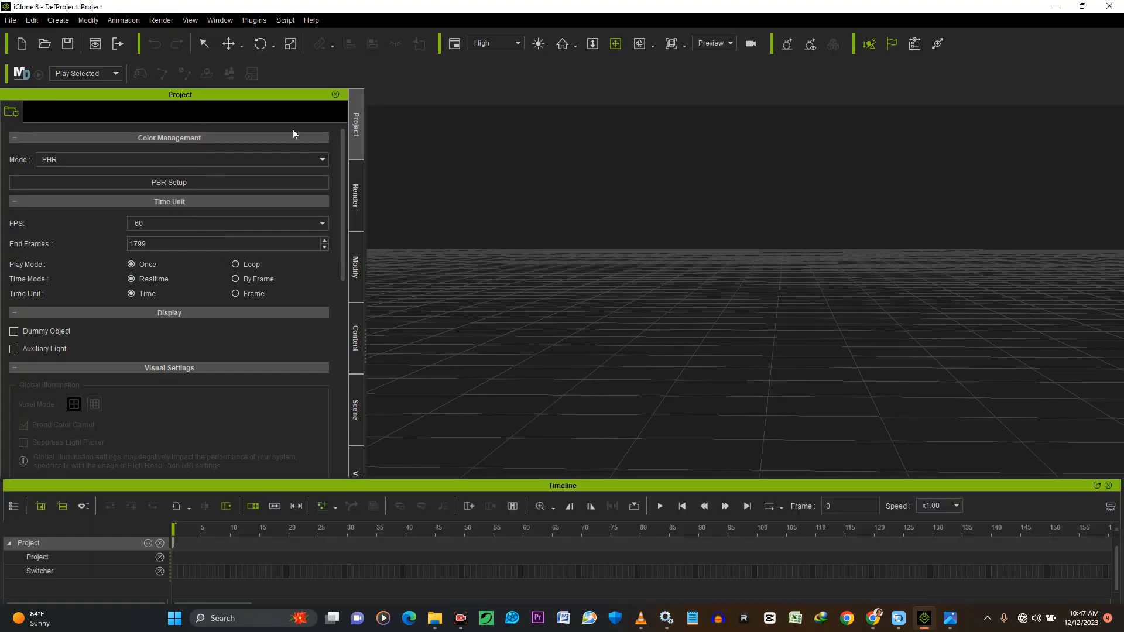
{"action": "left_click", "coordinate": [1108, 486]}
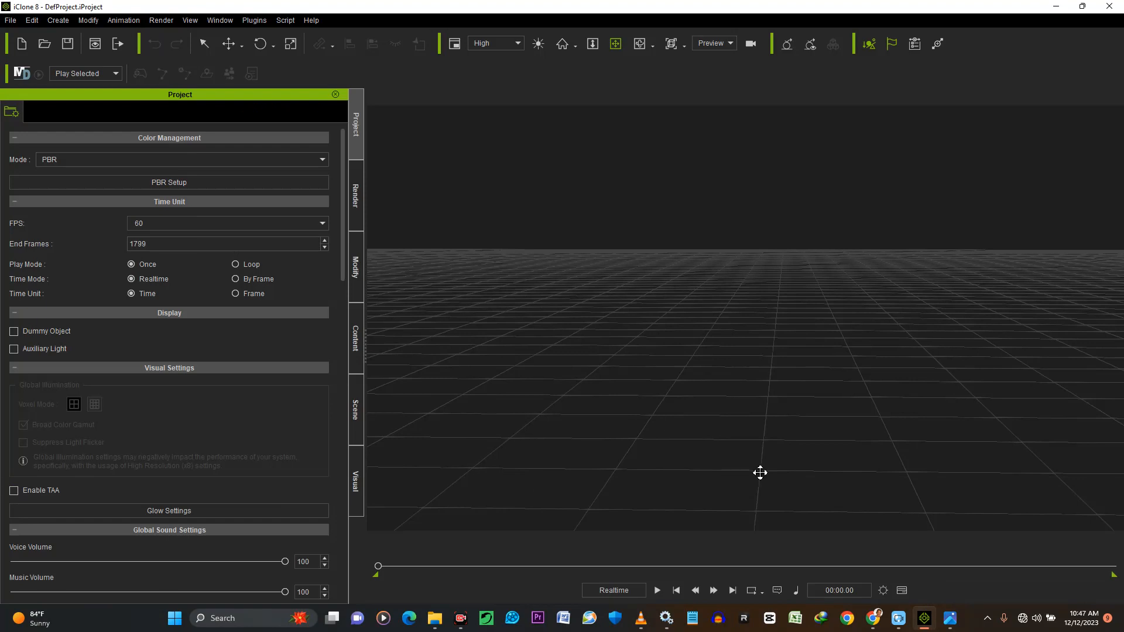
{"action": "left_click", "coordinate": [901, 591]}
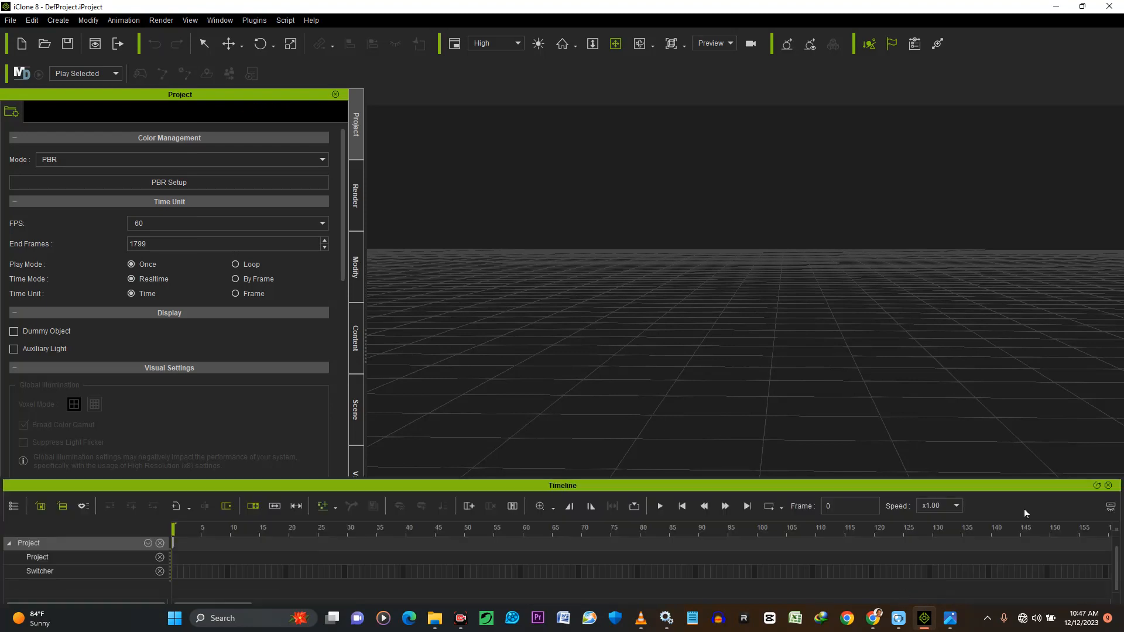
{"action": "left_click", "coordinate": [1108, 486]}
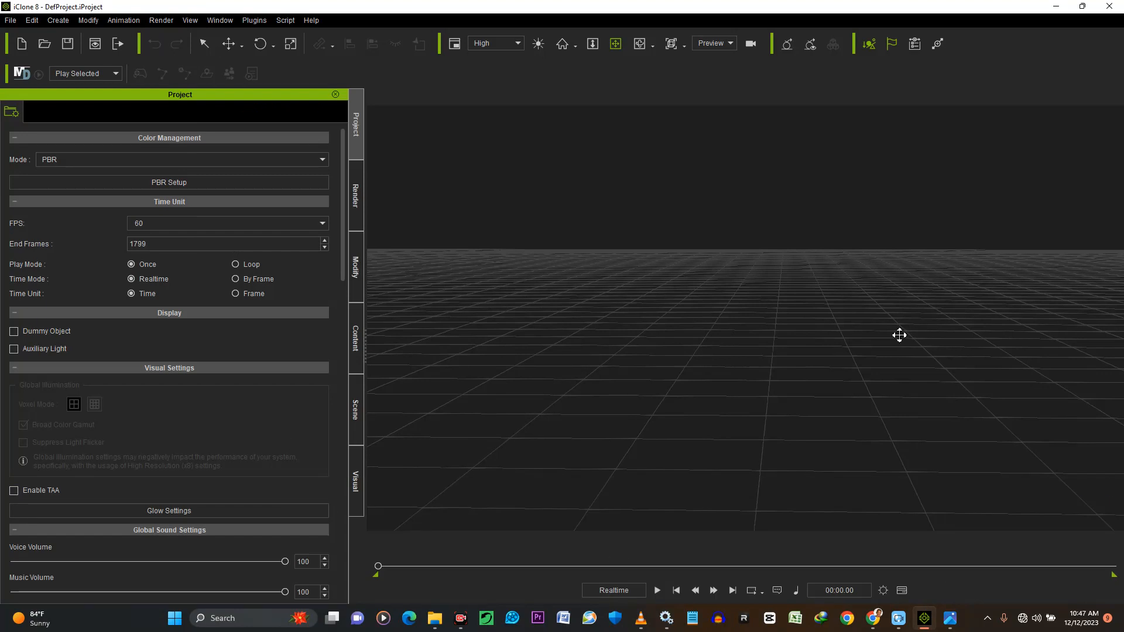
{"action": "mouse_move", "coordinate": [984, 326]}
{"action": "right_mouse_down"}
{"action": "mouse_move", "coordinate": [984, 339]}
{"action": "mouse_move", "coordinate": [1000, 335]}
{"action": "right_mouse_up"}
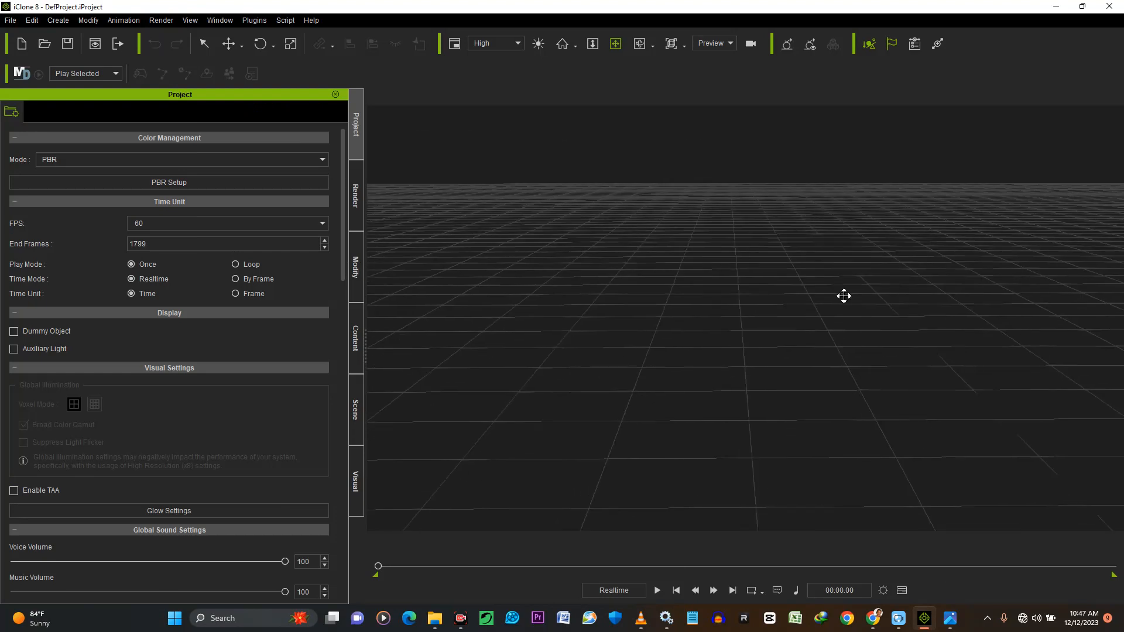
{"action": "left_click", "coordinate": [219, 21]}
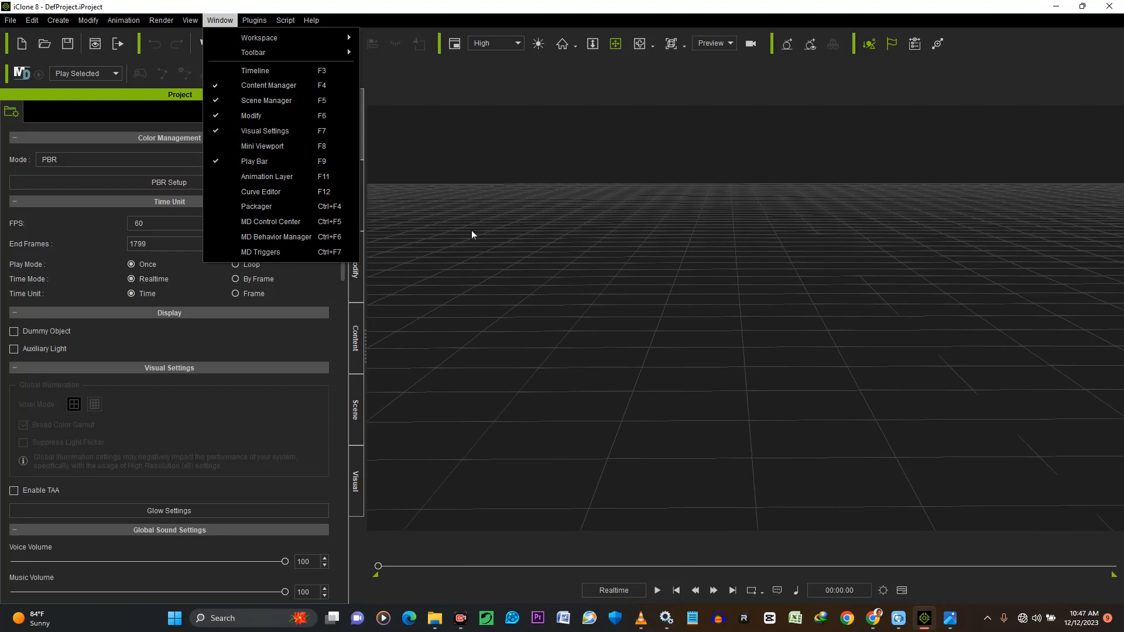
{"action": "left_click", "coordinate": [553, 234]}
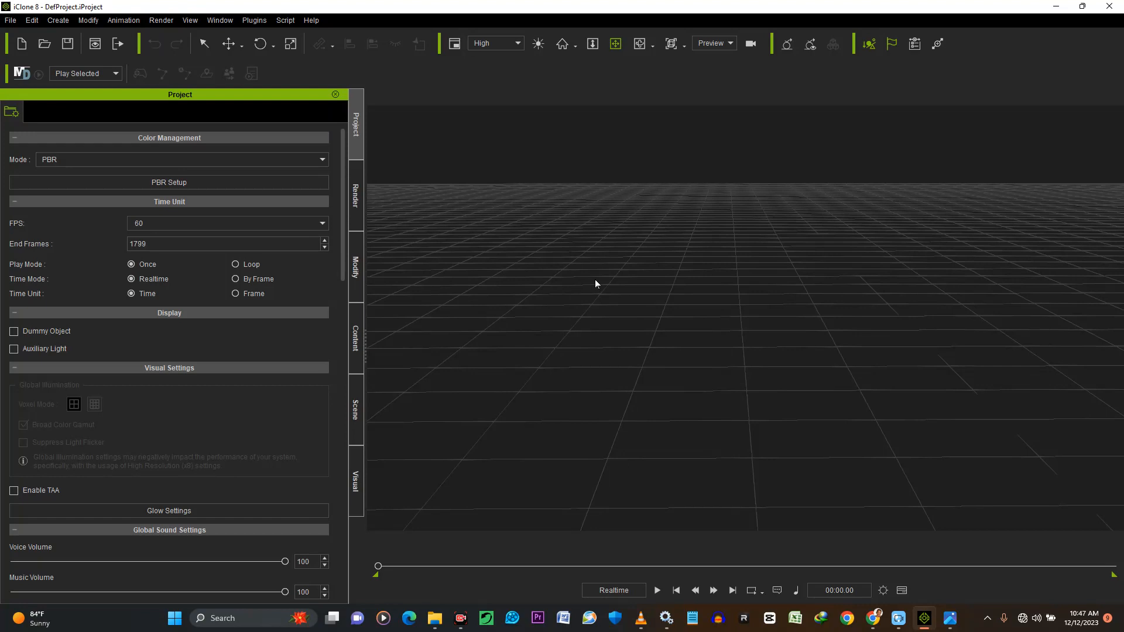
{"action": "right_click_drag", "start_coordinate": [598, 373], "coordinate": [602, 361]}
{"action": "middle_click_drag", "start_coordinate": [656, 385], "coordinate": [661, 357]}
{"action": "right_click_drag", "start_coordinate": [669, 320], "coordinate": [664, 360]}
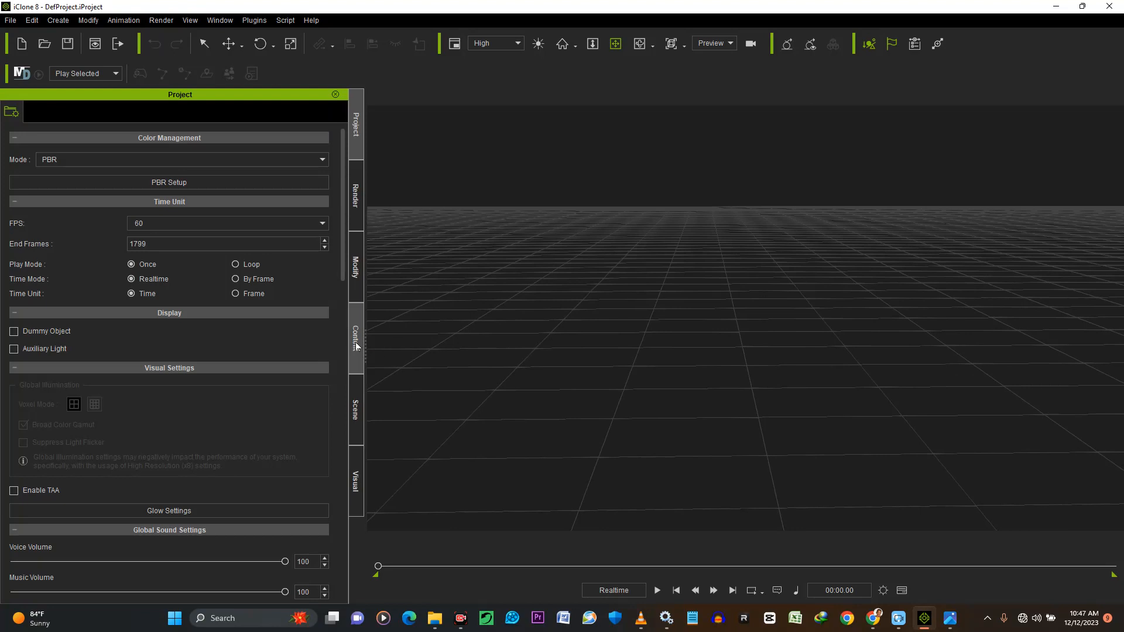
Switch to the Content panel and create a Box primitive shape in the scene.
{"action": "left_click", "coordinate": [356, 340]}
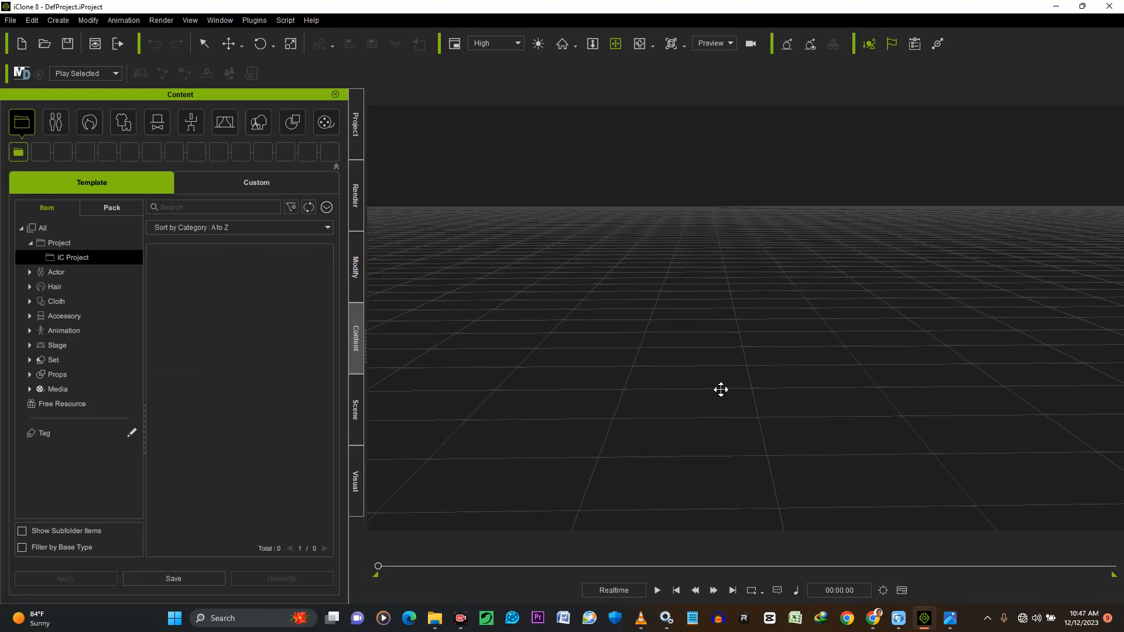
{"action": "right_click_drag", "start_coordinate": [728, 383], "coordinate": [717, 373]}
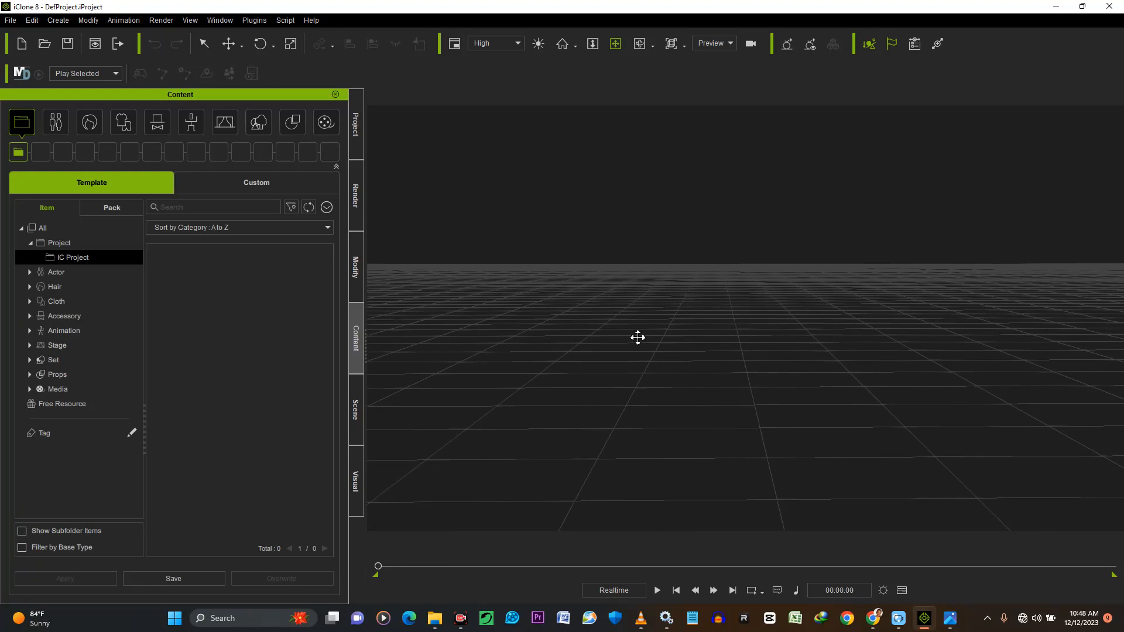
{"action": "right_click_drag", "start_coordinate": [706, 335], "coordinate": [708, 350]}
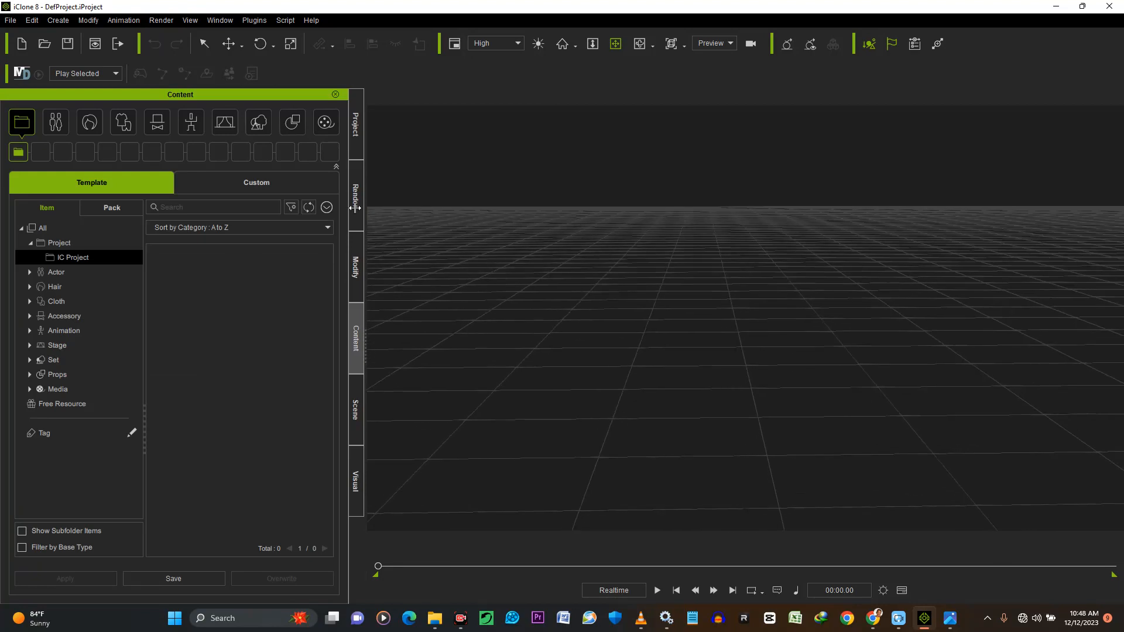
{"action": "left_click", "coordinate": [56, 21]}
{"action": "mouse_move", "coordinate": [82, 38]}
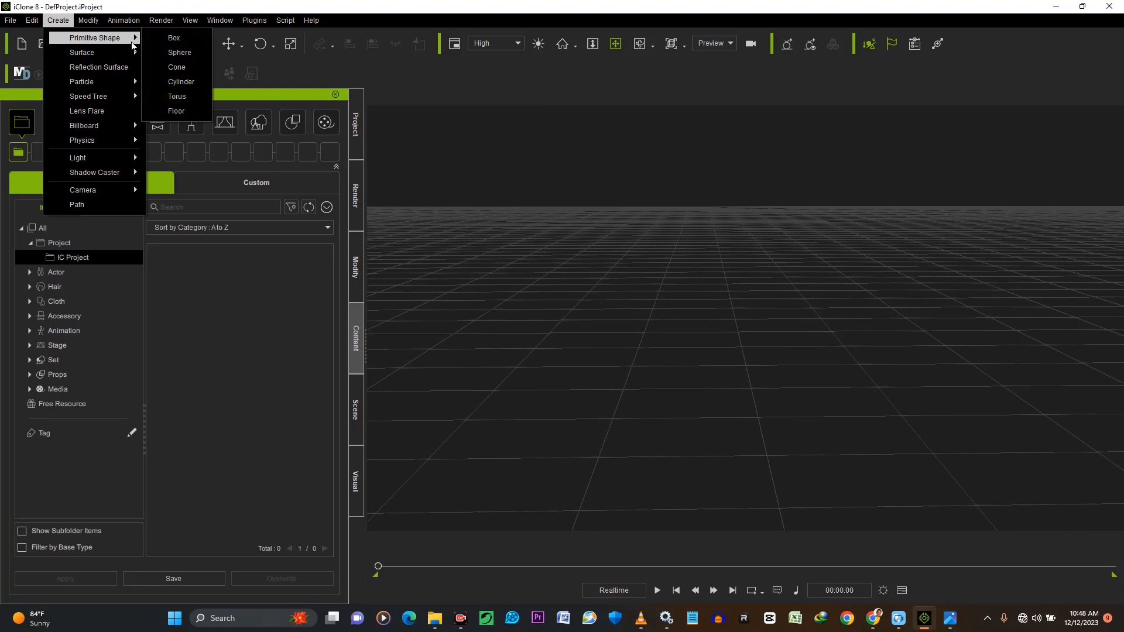
{"action": "left_click", "coordinate": [185, 38]}
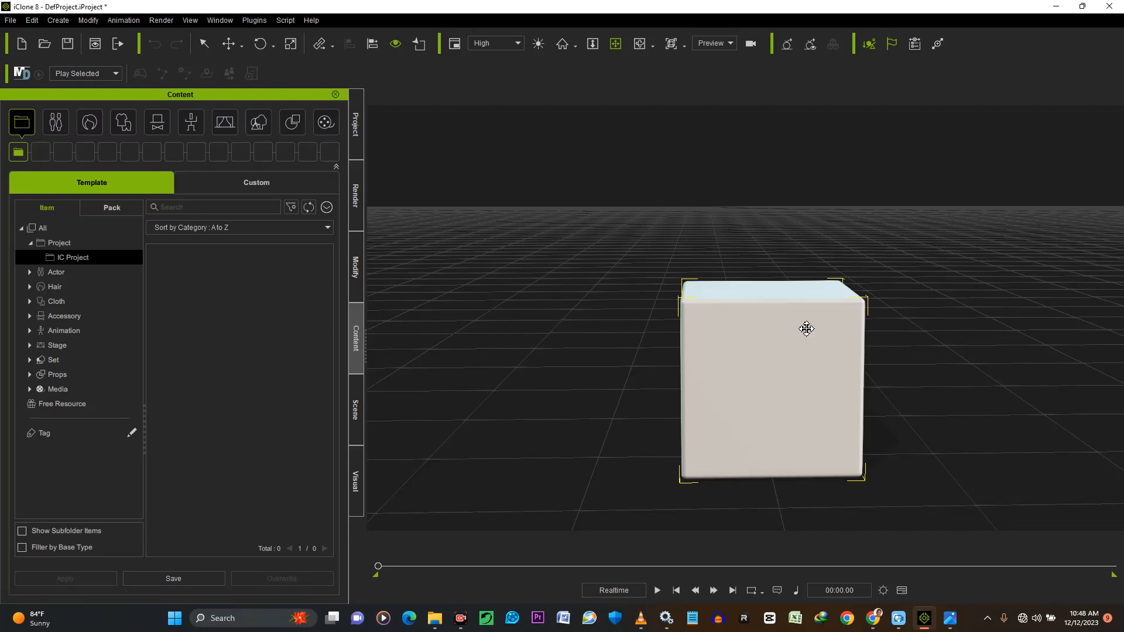
Scale the box down along its vertical axis into a low, flat slab.
{"action": "scroll", "coordinate": [810, 333], "scroll_direction": "down", "scroll_amount": 5}
{"action": "right_click_drag", "start_coordinate": [802, 392], "coordinate": [747, 399]}
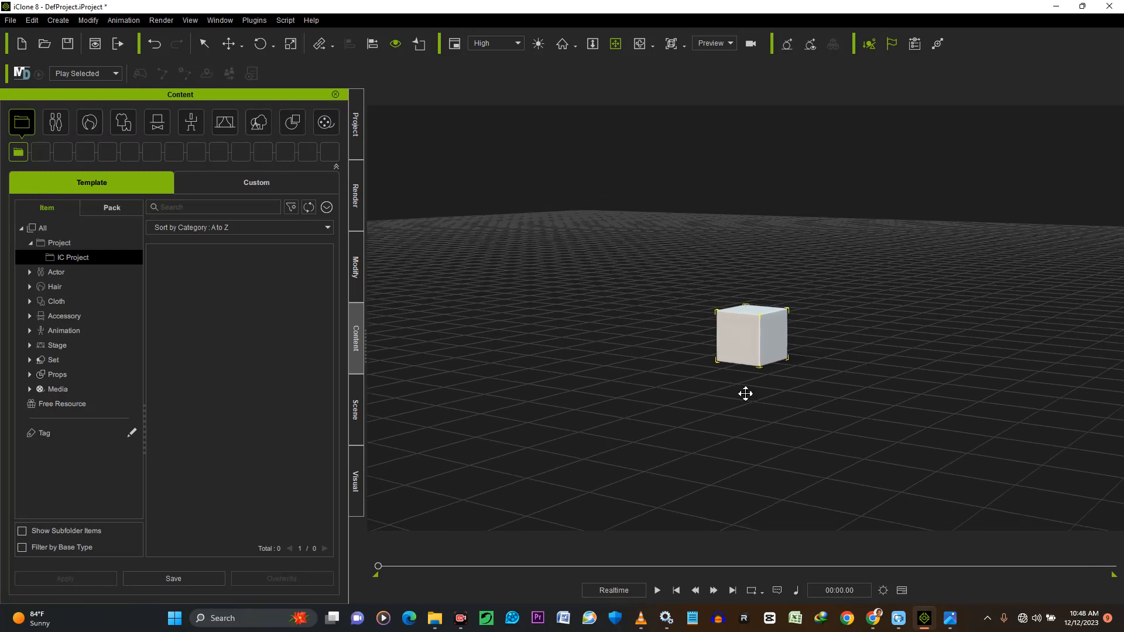
{"action": "right_click_drag", "start_coordinate": [784, 361], "coordinate": [645, 299]}
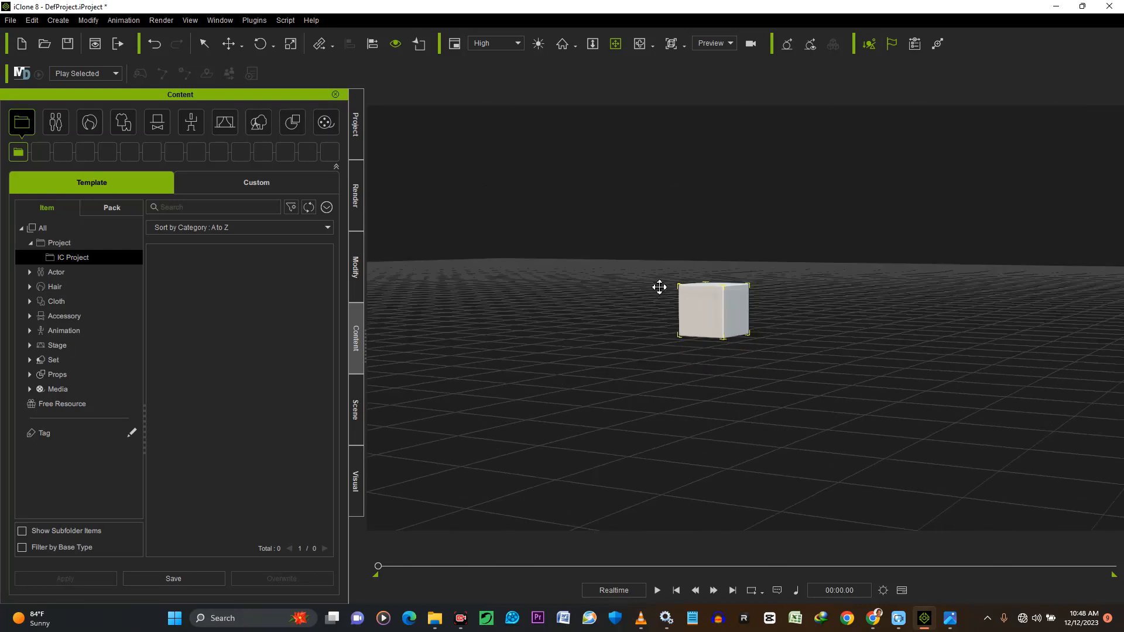
{"action": "right_click_drag", "start_coordinate": [715, 402], "coordinate": [736, 410]}
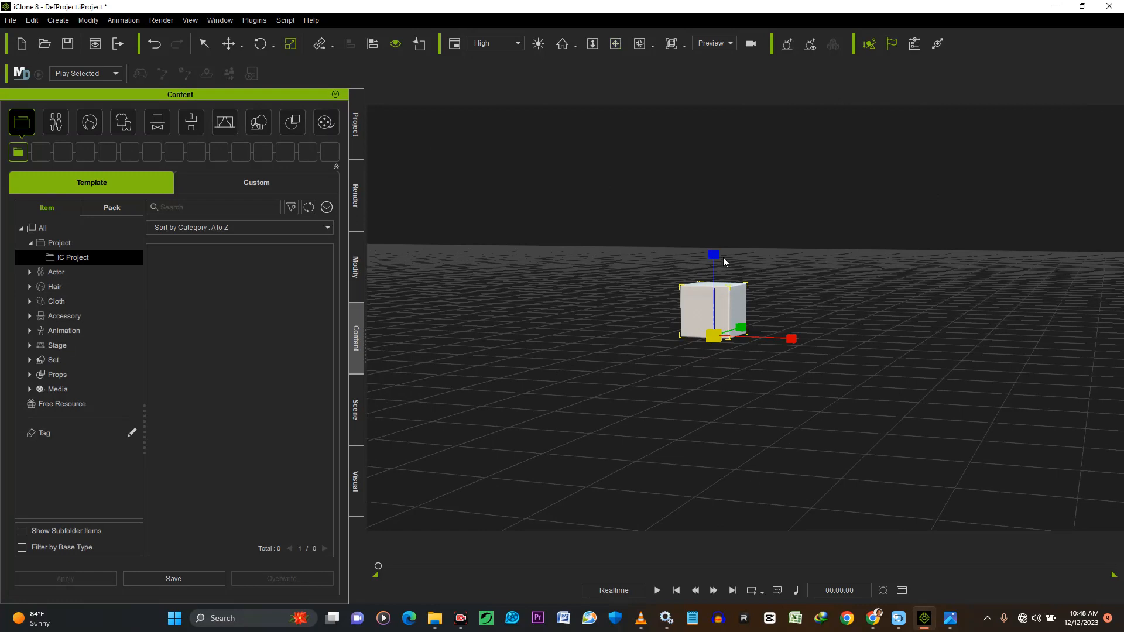
{"action": "left_click_drag", "start_coordinate": [719, 256], "coordinate": [724, 430]}
{"action": "scroll", "coordinate": [737, 358], "scroll_direction": "up", "scroll_amount": 5}
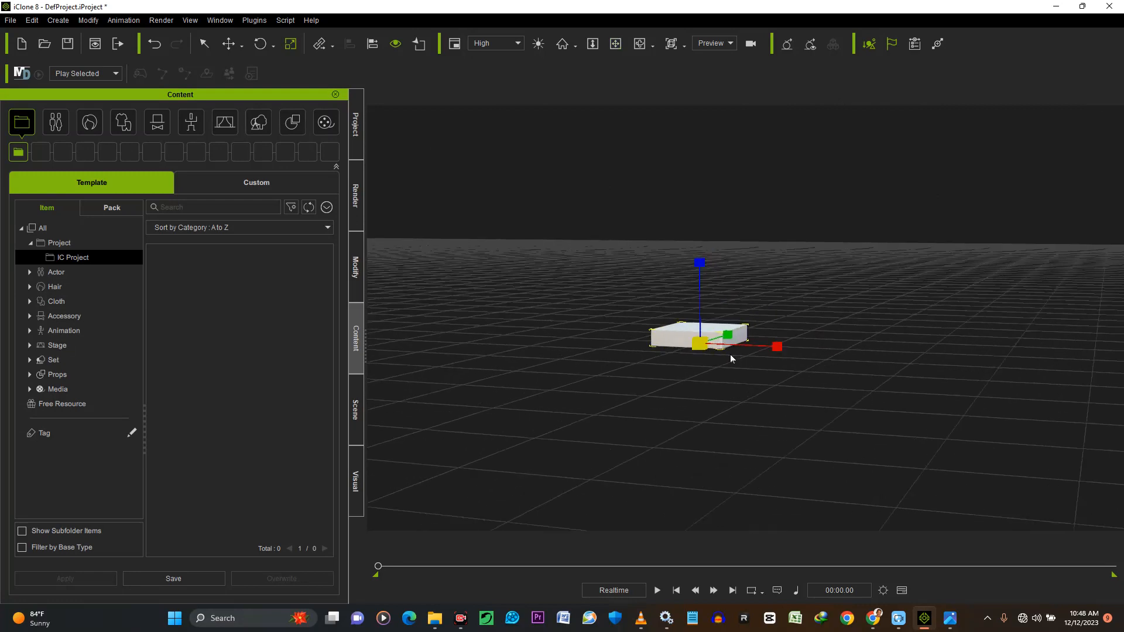
{"action": "left_click_drag", "start_coordinate": [690, 286], "coordinate": [690, 309]}
{"action": "left_click", "coordinate": [616, 43]}
{"action": "left_click_drag", "start_coordinate": [676, 208], "coordinate": [690, 283]}
{"action": "key", "text": "Escape"}
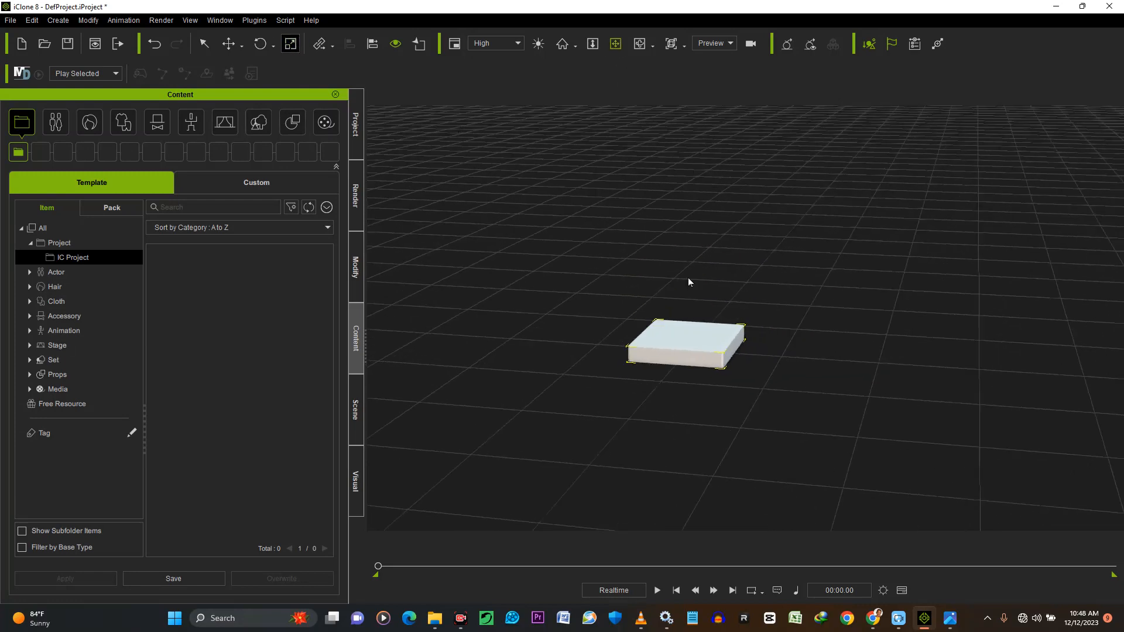
Delete all the scene objects from Sky down to Box, including the lights, using the Scene list.
{"action": "left_click", "coordinate": [707, 344]}
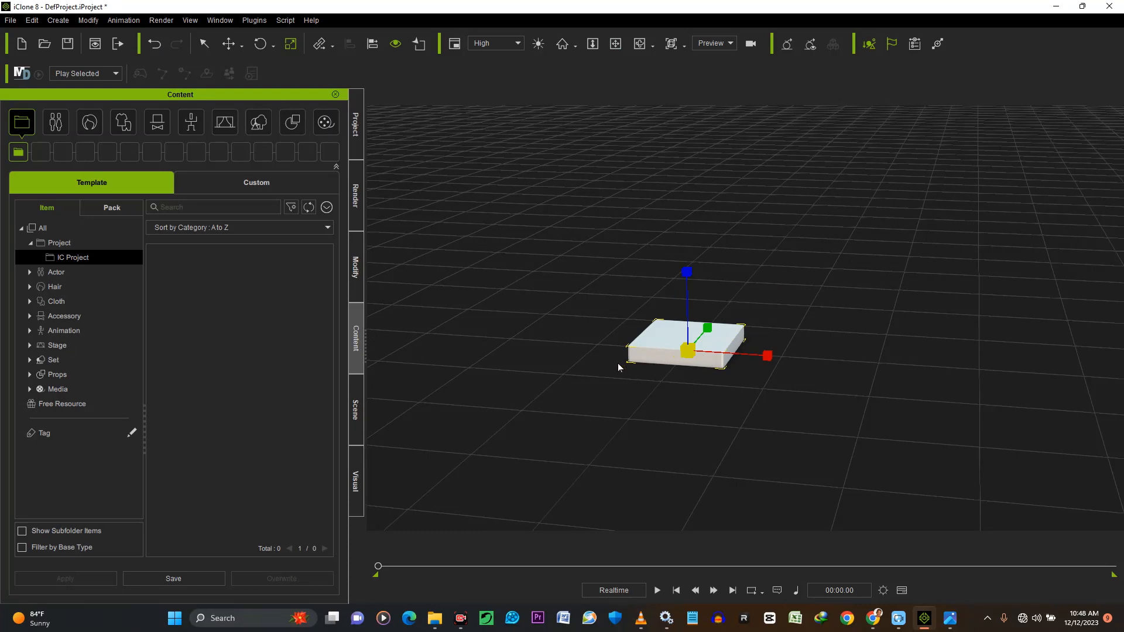
{"action": "key", "text": "ctrl+z"}
{"action": "left_click", "coordinate": [359, 272]}
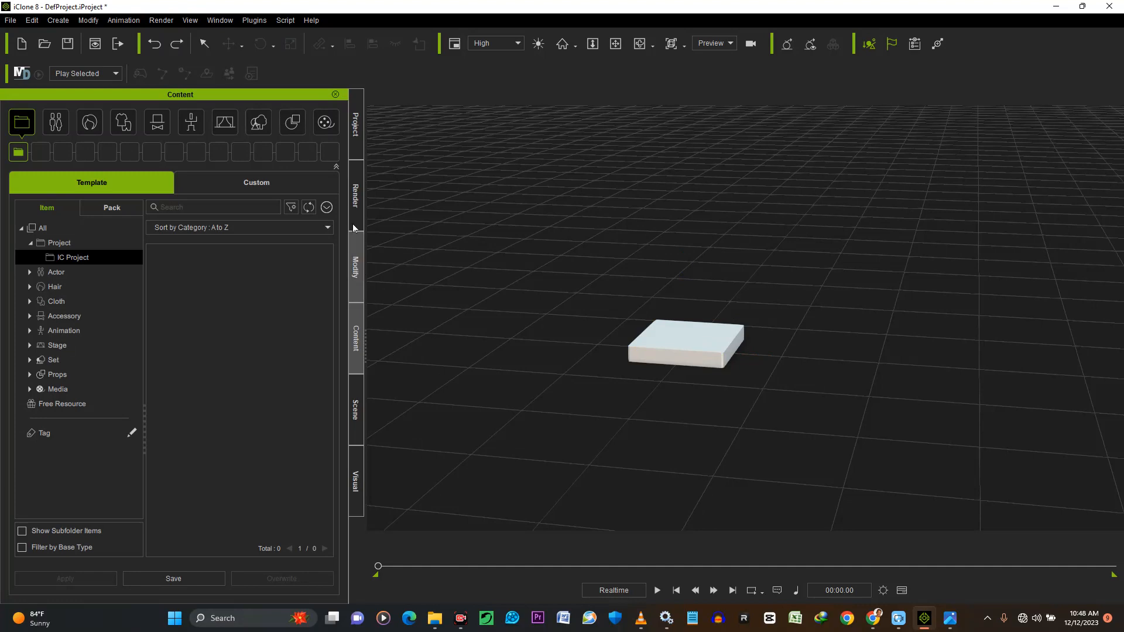
{"action": "left_click", "coordinate": [357, 417]}
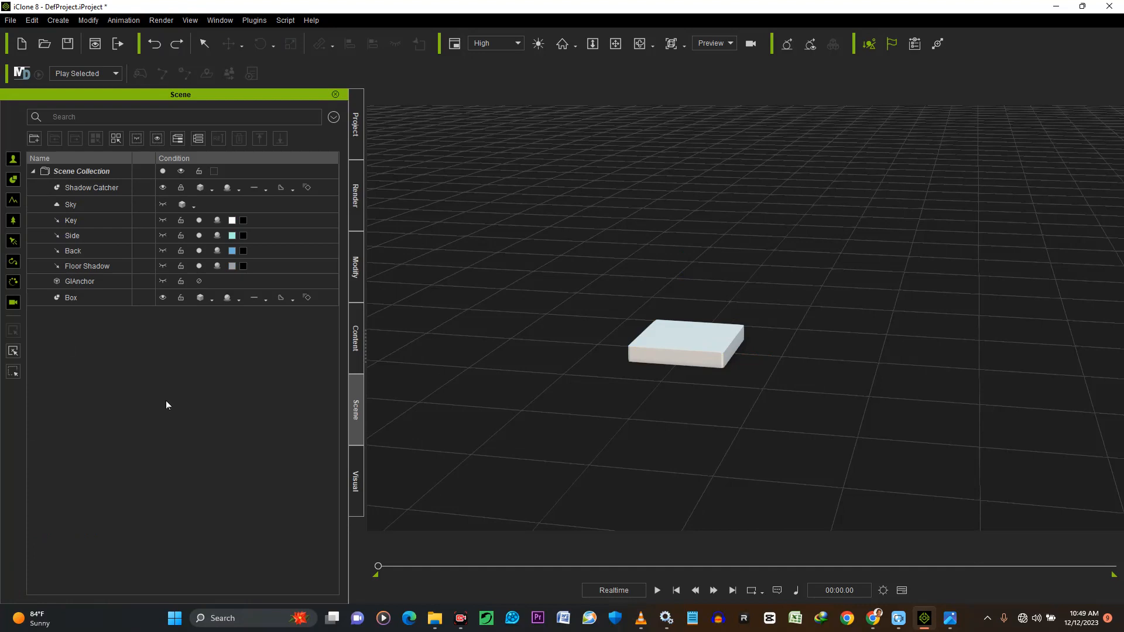
{"action": "left_click_drag", "start_coordinate": [181, 409], "coordinate": [185, 205]}
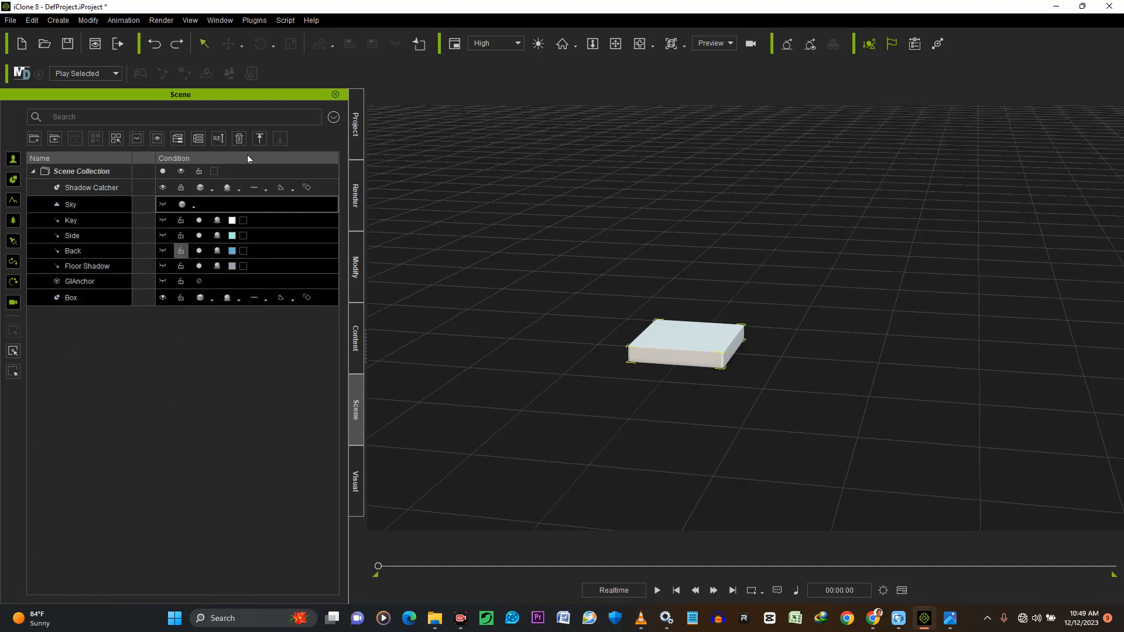
{"action": "left_click", "coordinate": [238, 139]}
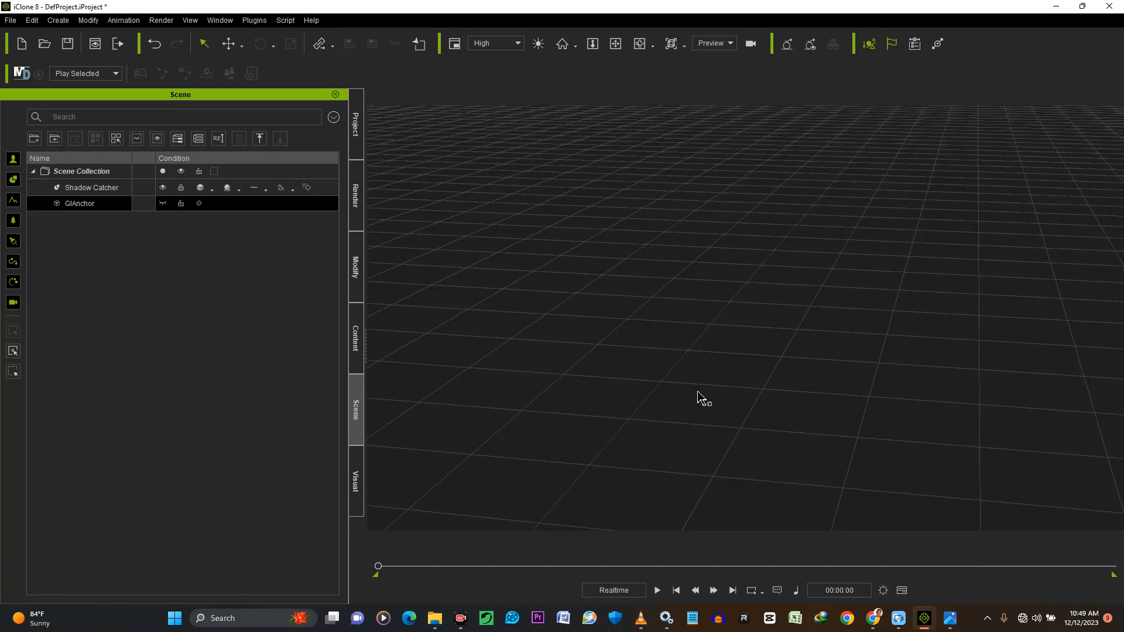
Create a new Box primitive shape in the emptied scene.
{"action": "left_click", "coordinate": [615, 44]}
{"action": "left_click_drag", "start_coordinate": [680, 324], "coordinate": [621, 385]}
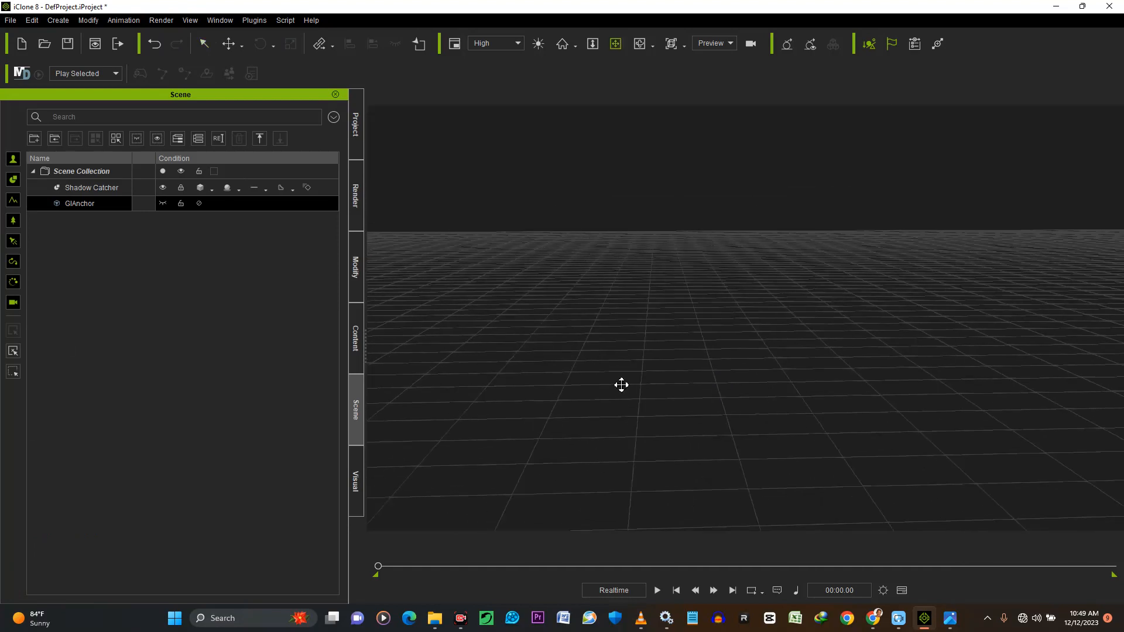
{"action": "left_click", "coordinate": [207, 324]}
{"action": "left_click", "coordinate": [59, 20]}
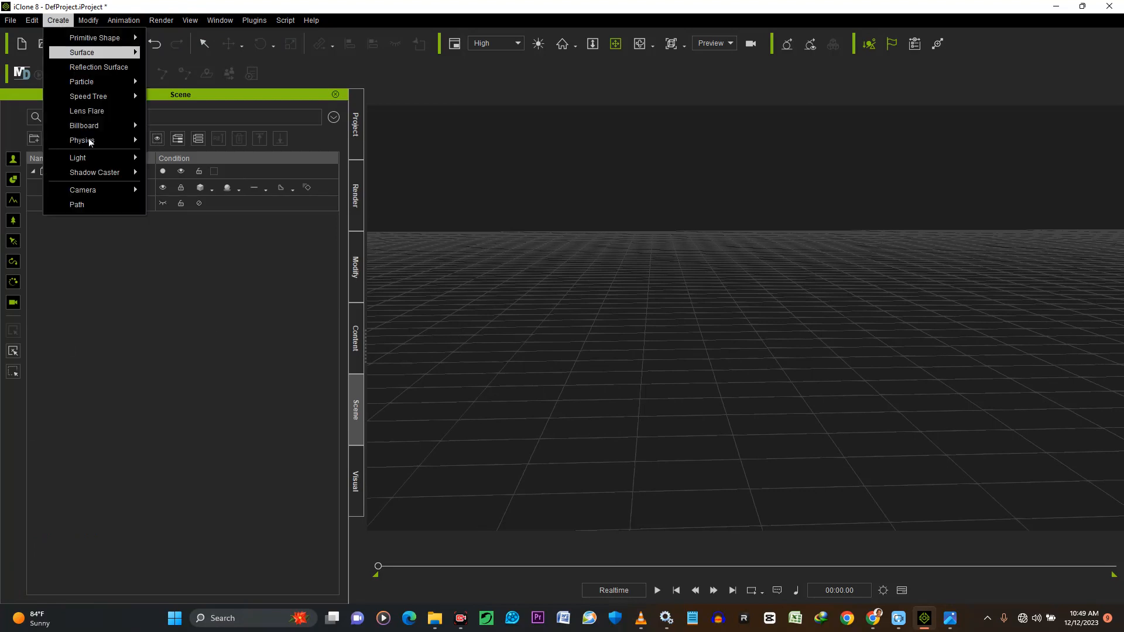
{"action": "mouse_move", "coordinate": [123, 155]}
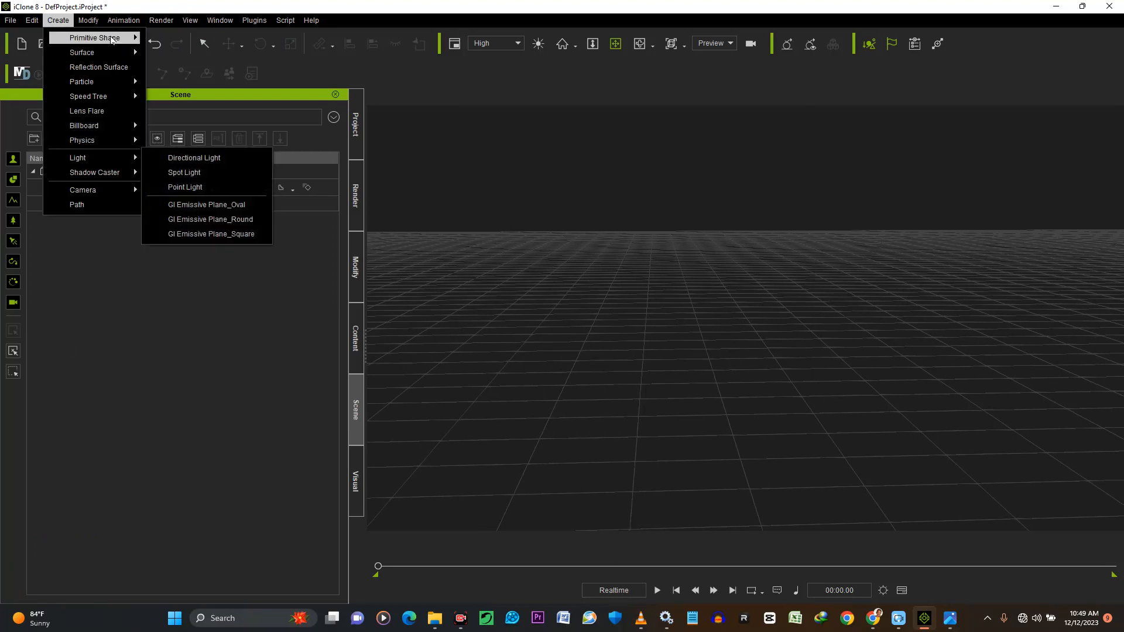
{"action": "mouse_move", "coordinate": [118, 39]}
{"action": "left_click", "coordinate": [174, 39]}
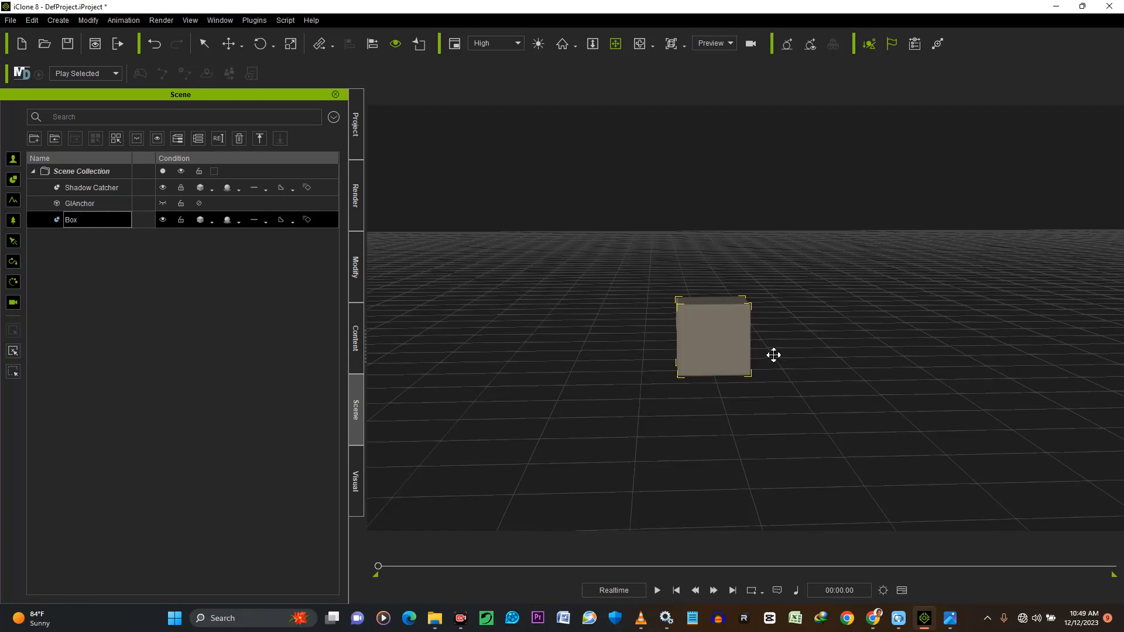
Orbit and pan the camera around the new box to inspect it from several angles.
{"action": "right_click_drag", "start_coordinate": [785, 371], "coordinate": [721, 342]}
{"action": "right_click_drag", "start_coordinate": [697, 388], "coordinate": [736, 366]}
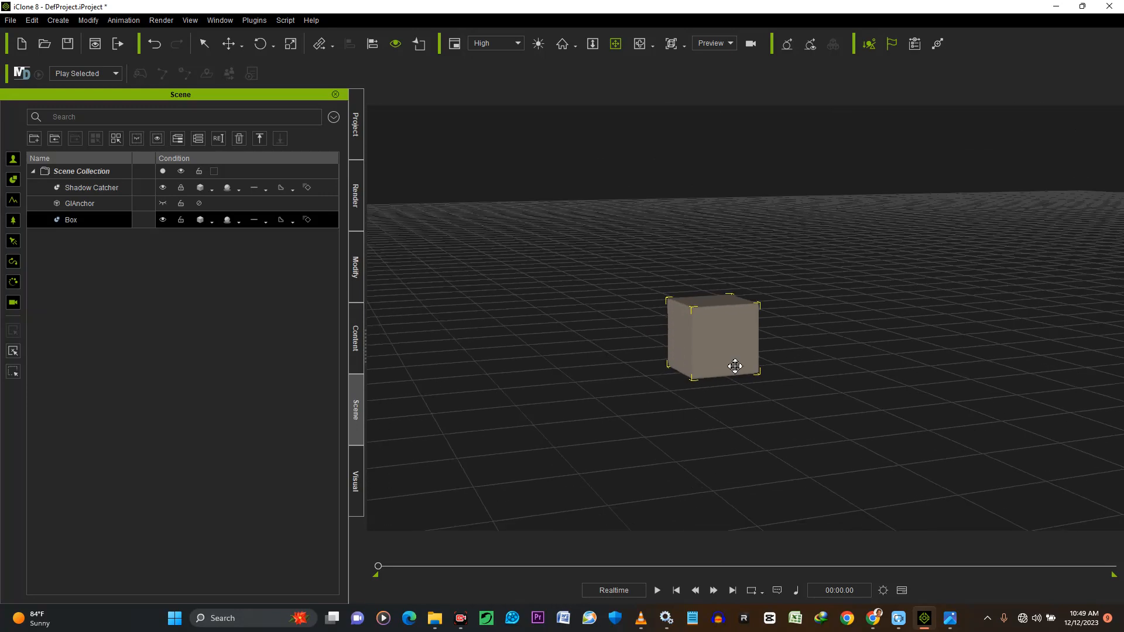
{"action": "middle_click_drag", "start_coordinate": [755, 367], "coordinate": [828, 349]}
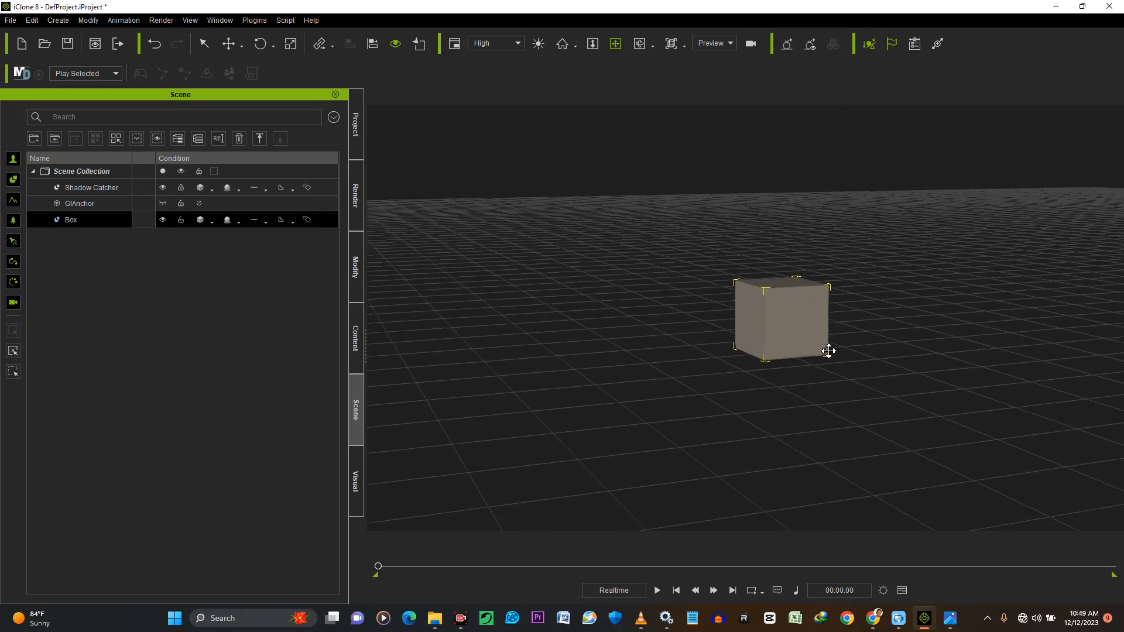
{"action": "right_click_drag", "start_coordinate": [919, 376], "coordinate": [647, 387]}
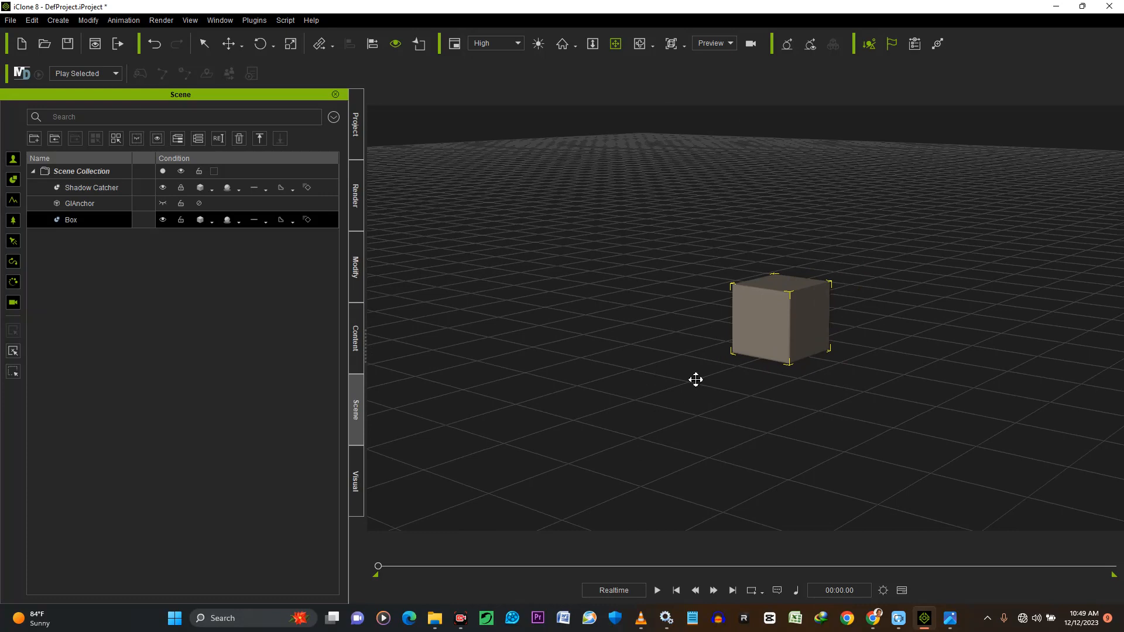
{"action": "right_click_drag", "start_coordinate": [825, 313], "coordinate": [849, 294]}
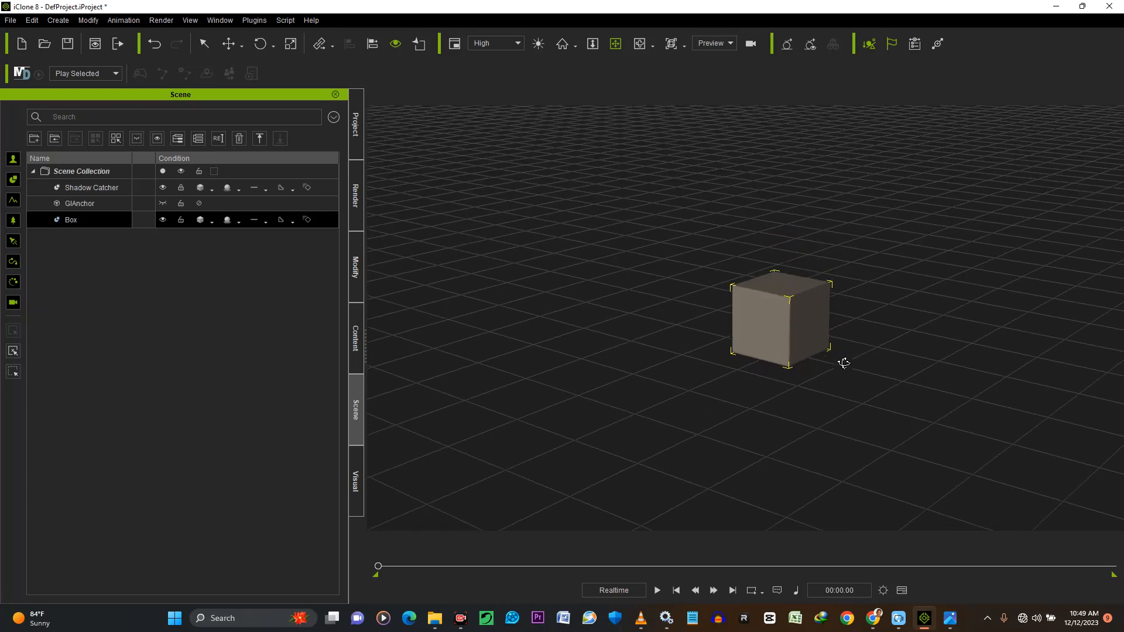
{"action": "right_click_drag", "start_coordinate": [843, 363], "coordinate": [793, 345]}
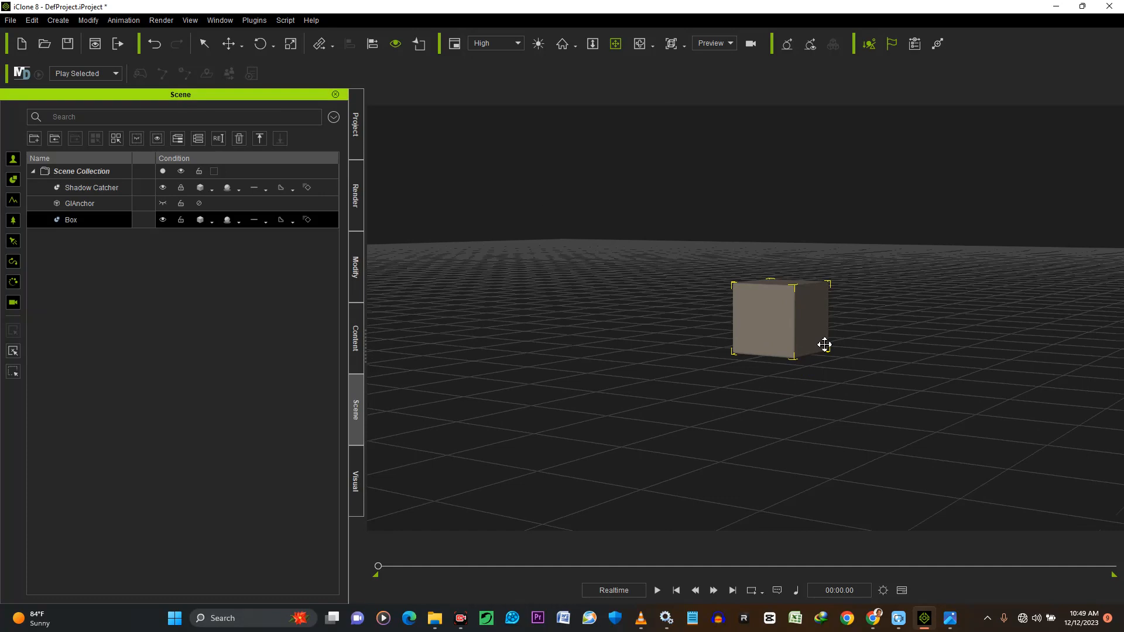
{"action": "right_click_drag", "start_coordinate": [841, 314], "coordinate": [856, 369]}
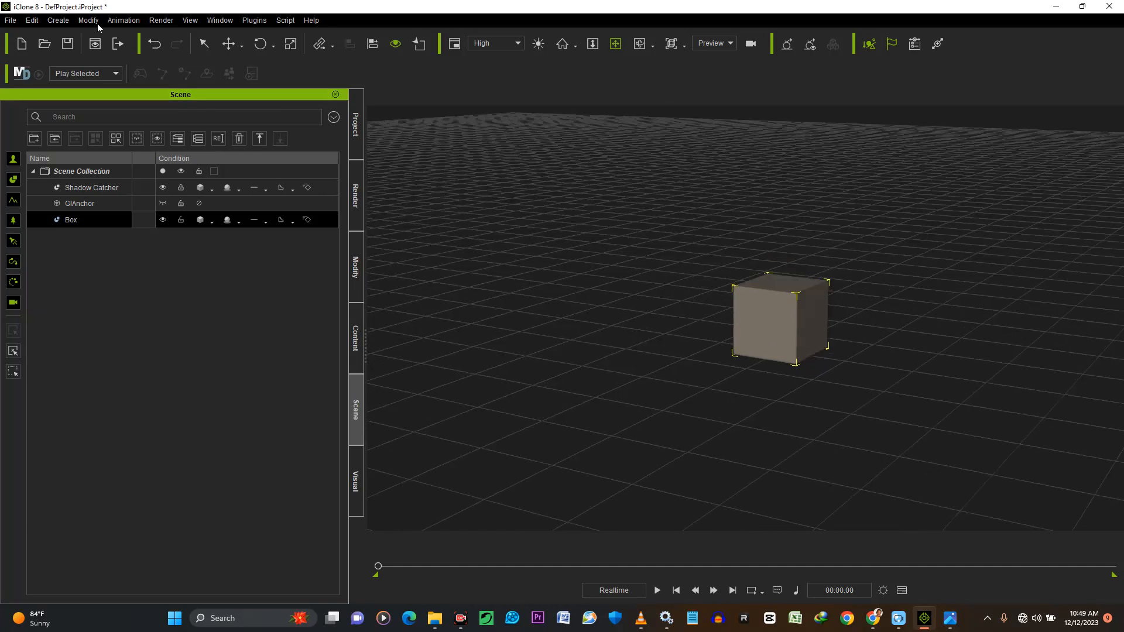
Create a Ball primitive shape and move it along the X axis to about -190.8, beside the box.
{"action": "left_click", "coordinate": [51, 21]}
{"action": "mouse_move", "coordinate": [89, 55]}
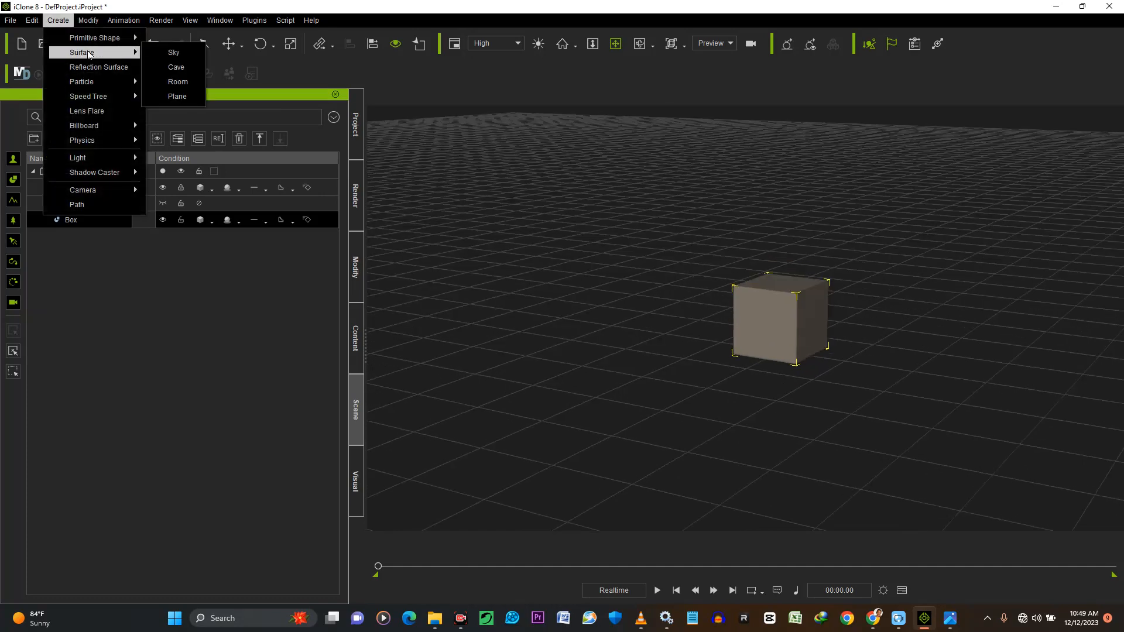
{"action": "left_click", "coordinate": [613, 308]}
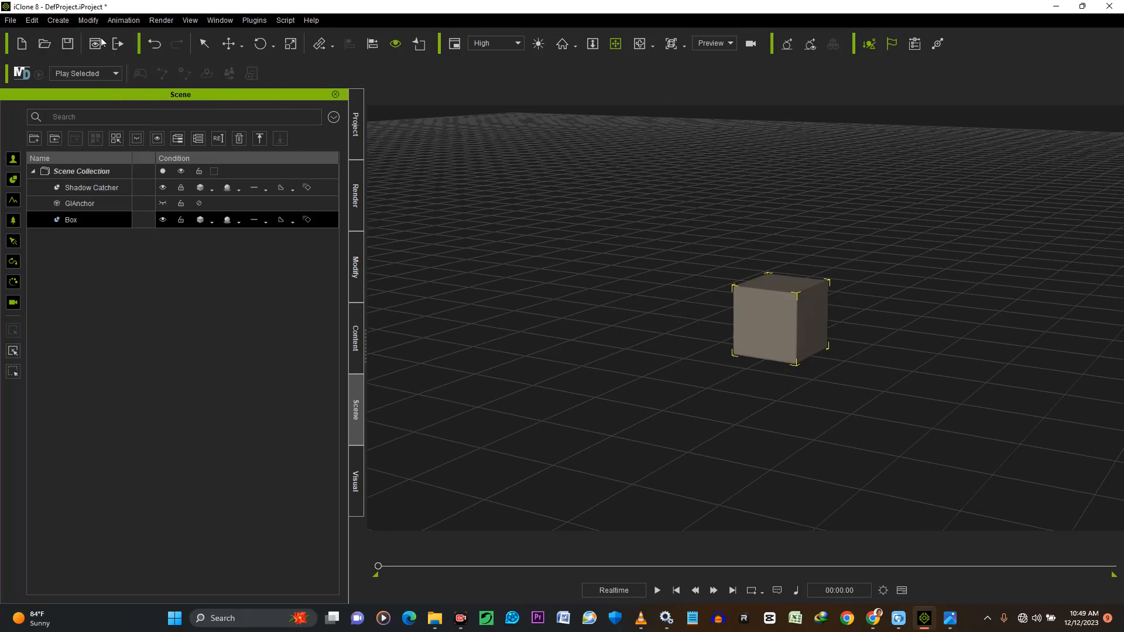
{"action": "left_click", "coordinate": [57, 23]}
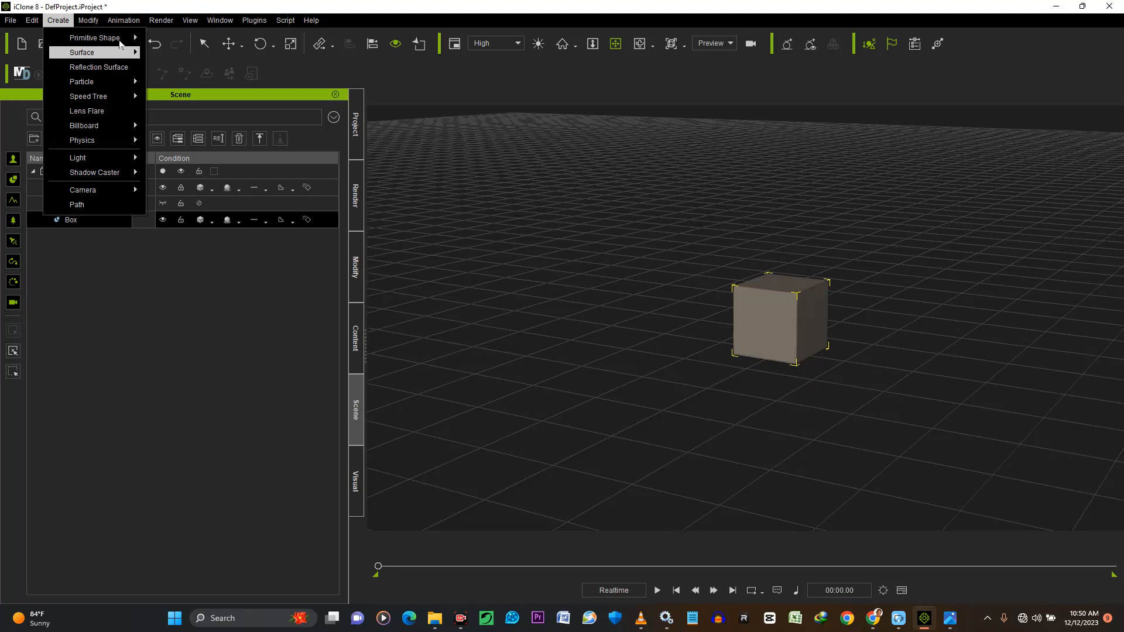
{"action": "mouse_move", "coordinate": [141, 44]}
{"action": "left_click", "coordinate": [181, 53]}
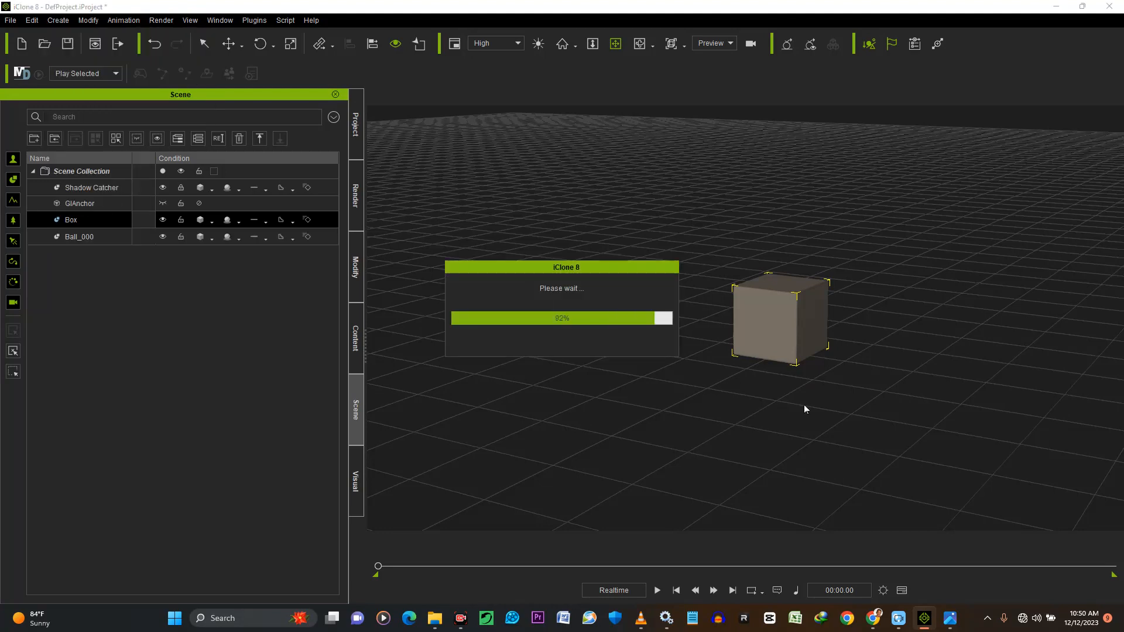
{"action": "left_click", "coordinate": [229, 44]}
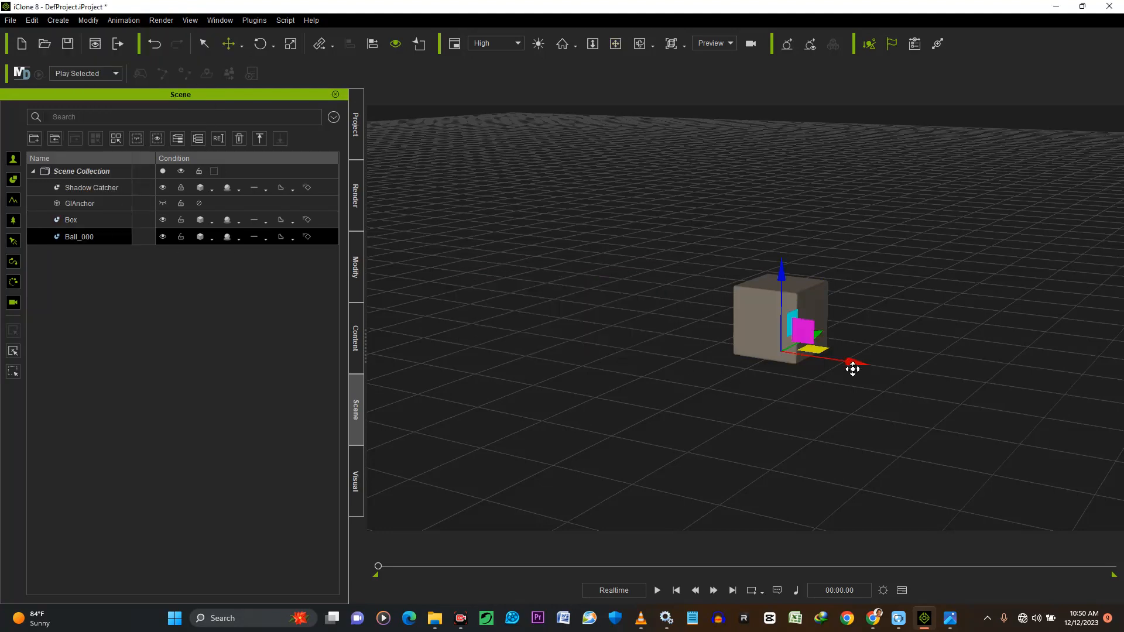
{"action": "left_click_drag", "start_coordinate": [856, 368], "coordinate": [739, 346]}
Open the ball's material and texture settings for modification.
{"action": "left_click", "coordinate": [615, 43]}
{"action": "left_click_drag", "start_coordinate": [685, 388], "coordinate": [773, 256]}
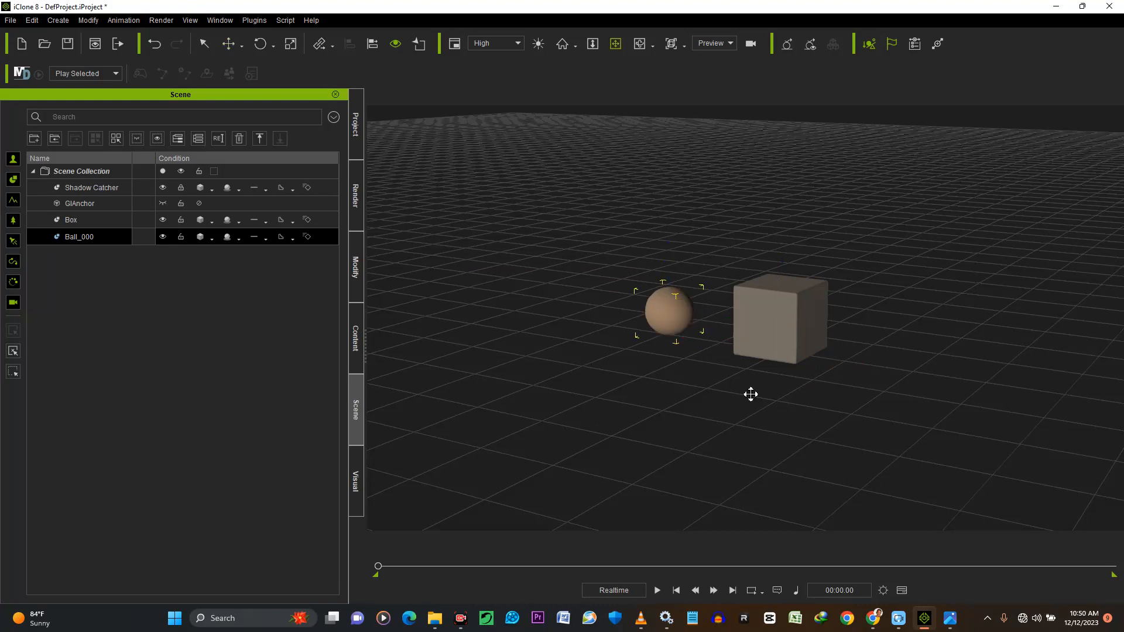
{"action": "right_click_drag", "start_coordinate": [731, 366], "coordinate": [765, 314]}
{"action": "right_click_drag", "start_coordinate": [615, 386], "coordinate": [600, 373]}
{"action": "scroll", "coordinate": [620, 387], "scroll_direction": "up", "scroll_amount": 6}
{"action": "left_click_drag", "start_coordinate": [491, 354], "coordinate": [579, 353]}
{"action": "left_click", "coordinate": [355, 268]}
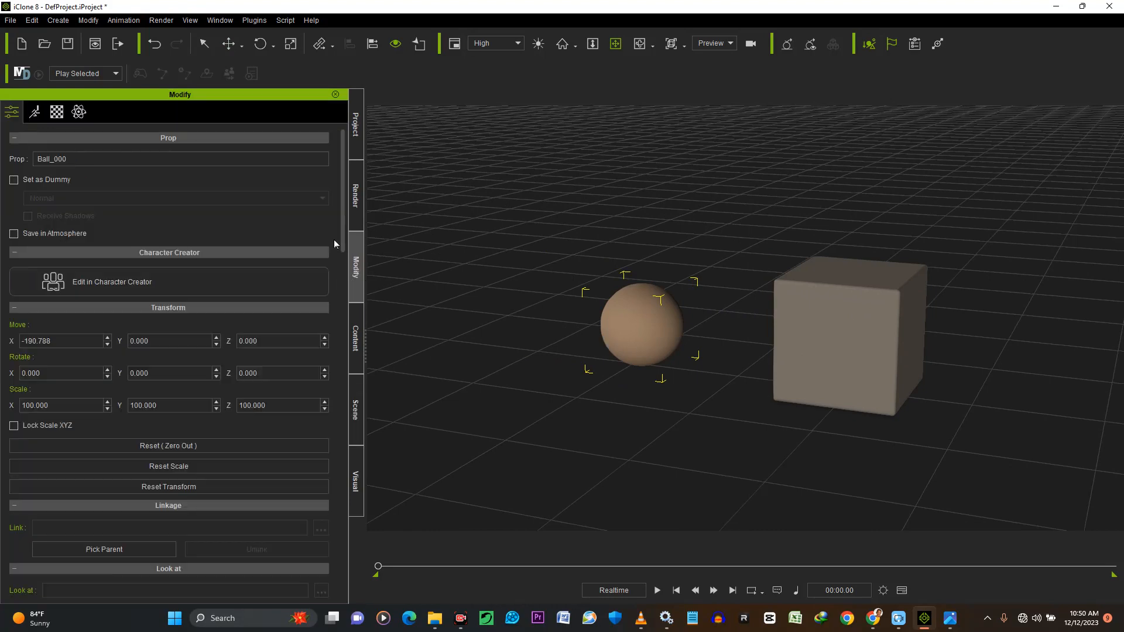
{"action": "left_click", "coordinate": [57, 112]}
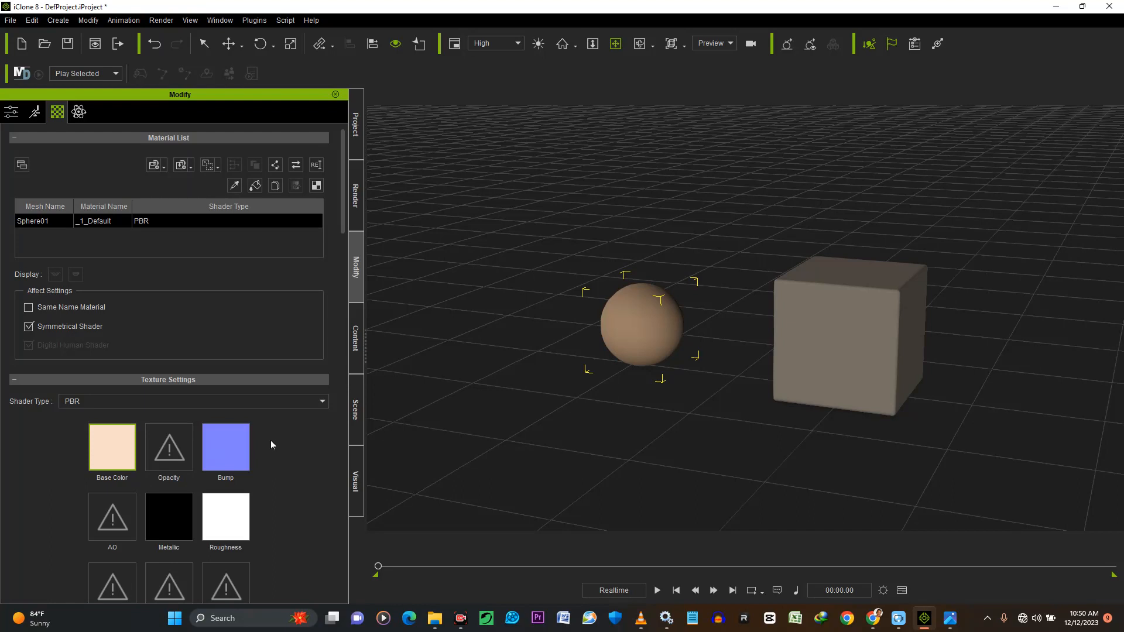
Copy the ball's black Metallic texture and paste it into the Base Color channel.
{"action": "scroll", "coordinate": [623, 354], "scroll_direction": "down", "scroll_amount": 1}
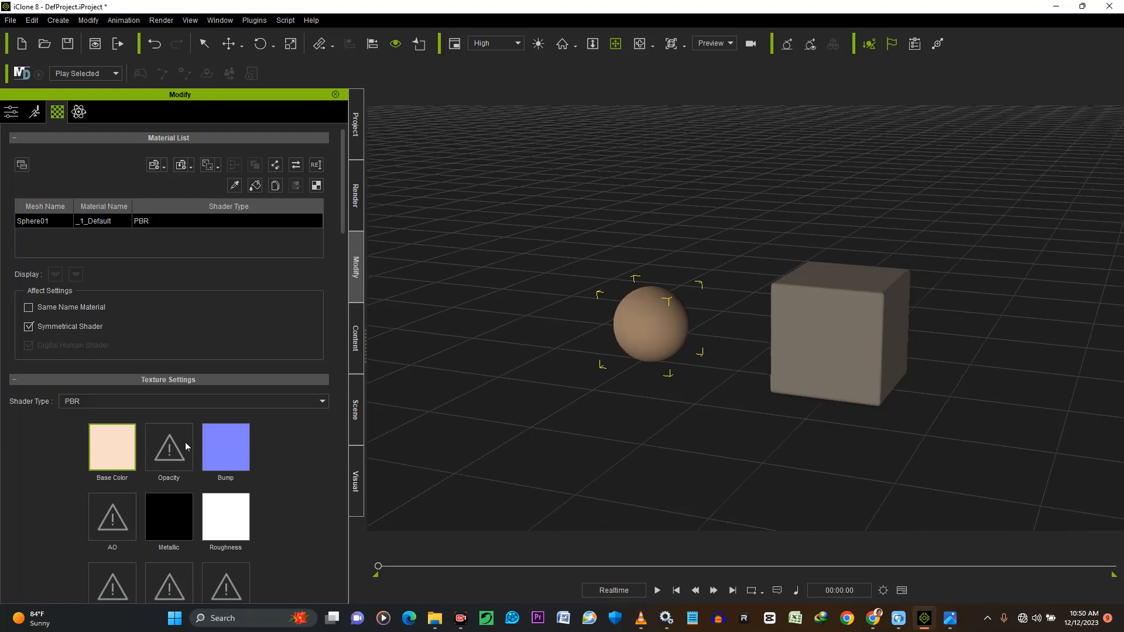
{"action": "scroll", "coordinate": [254, 441], "scroll_direction": "down", "scroll_amount": 2}
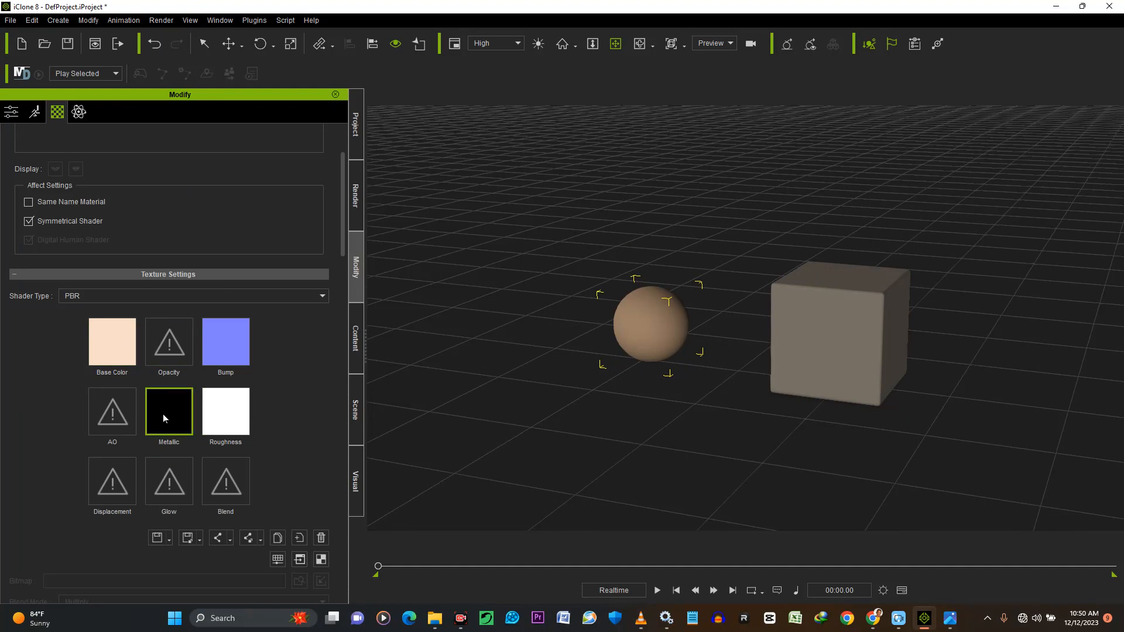
{"action": "right_click", "coordinate": [170, 413]}
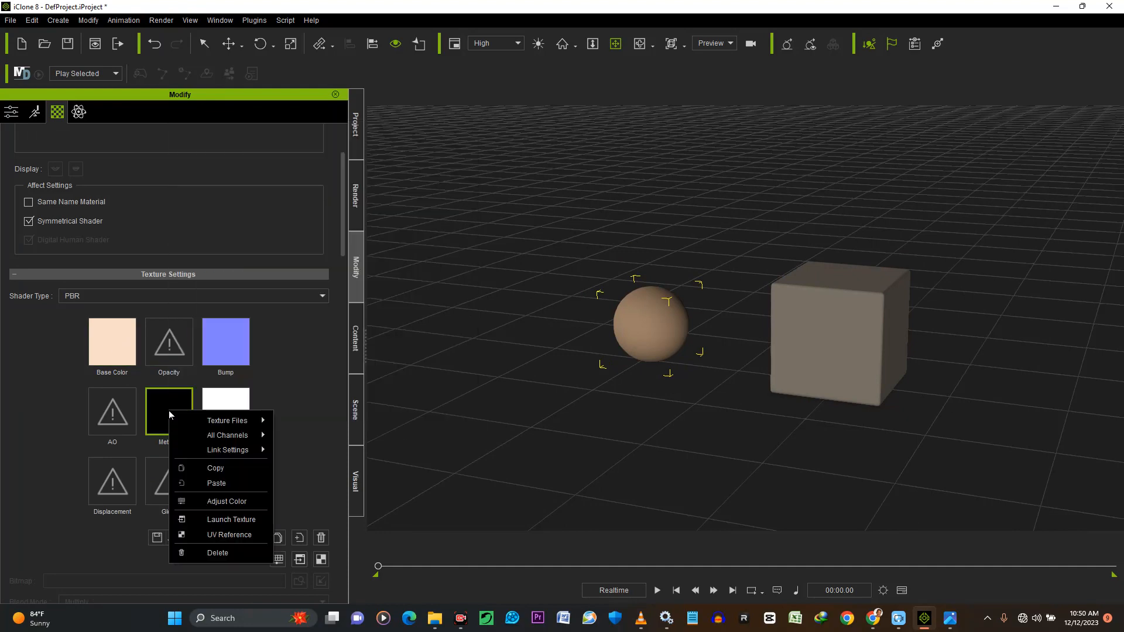
{"action": "left_click", "coordinate": [233, 469]}
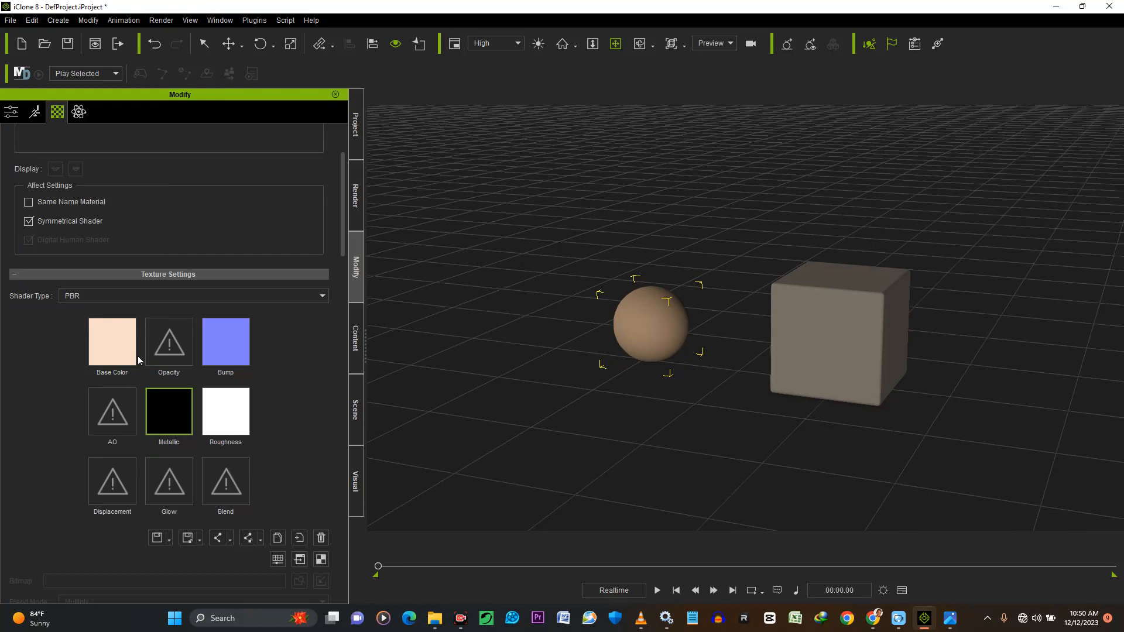
{"action": "right_click", "coordinate": [111, 337]}
{"action": "left_click", "coordinate": [145, 407]}
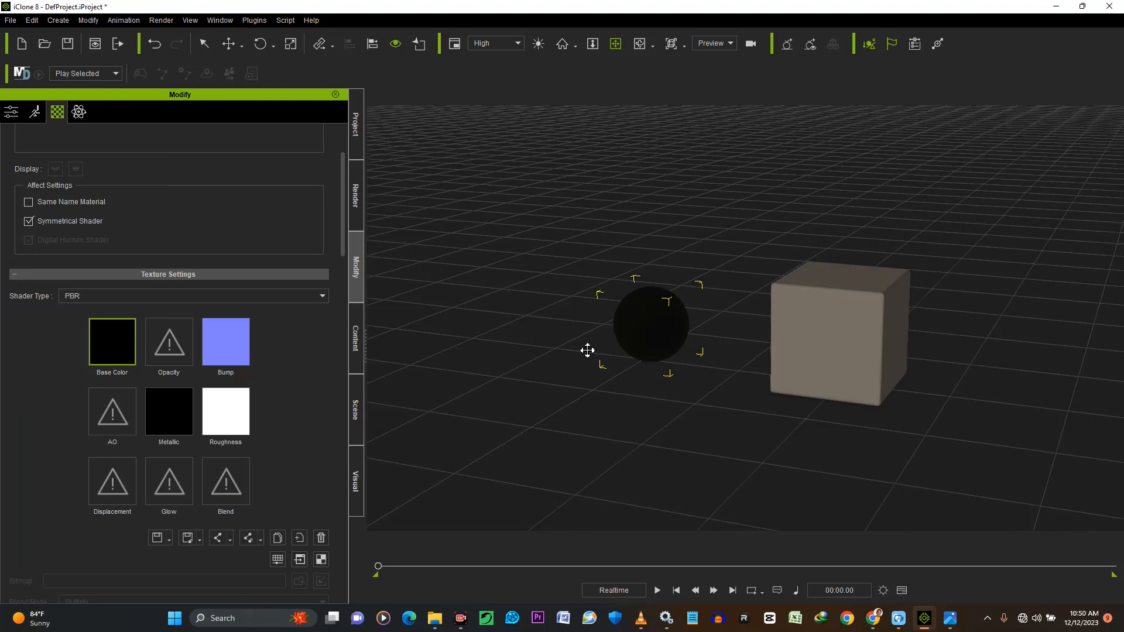
Copy the Metallic texture again and paste it into the ball's Roughness channel.
{"action": "left_click", "coordinate": [173, 416]}
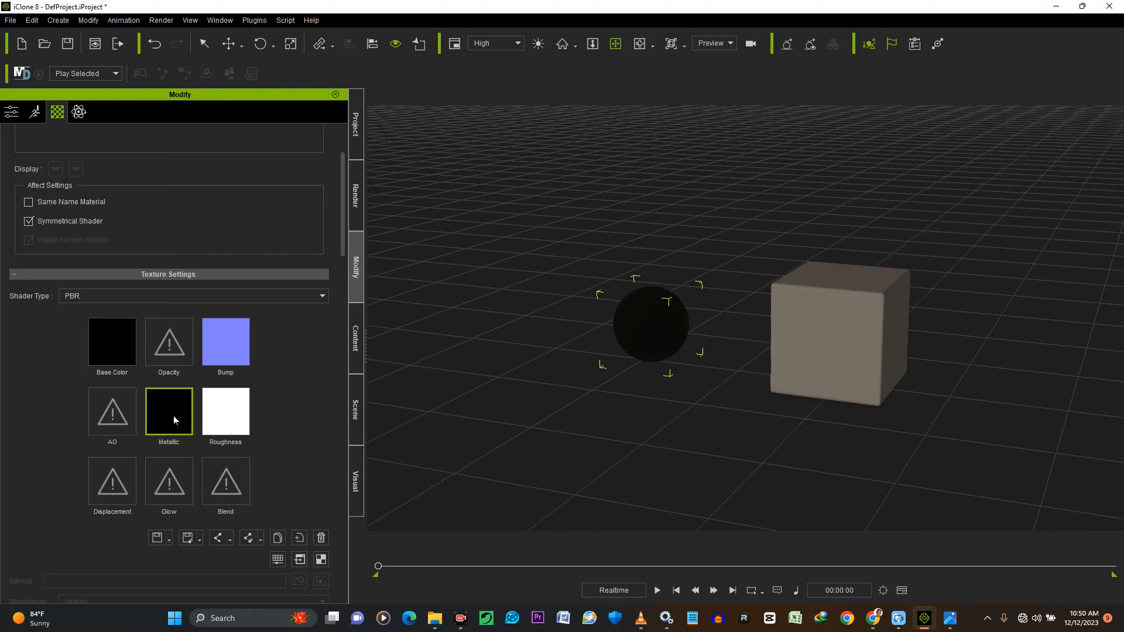
{"action": "right_click", "coordinate": [174, 416]}
{"action": "left_click", "coordinate": [228, 471]}
{"action": "left_click", "coordinate": [233, 420]}
{"action": "right_click", "coordinate": [233, 417]}
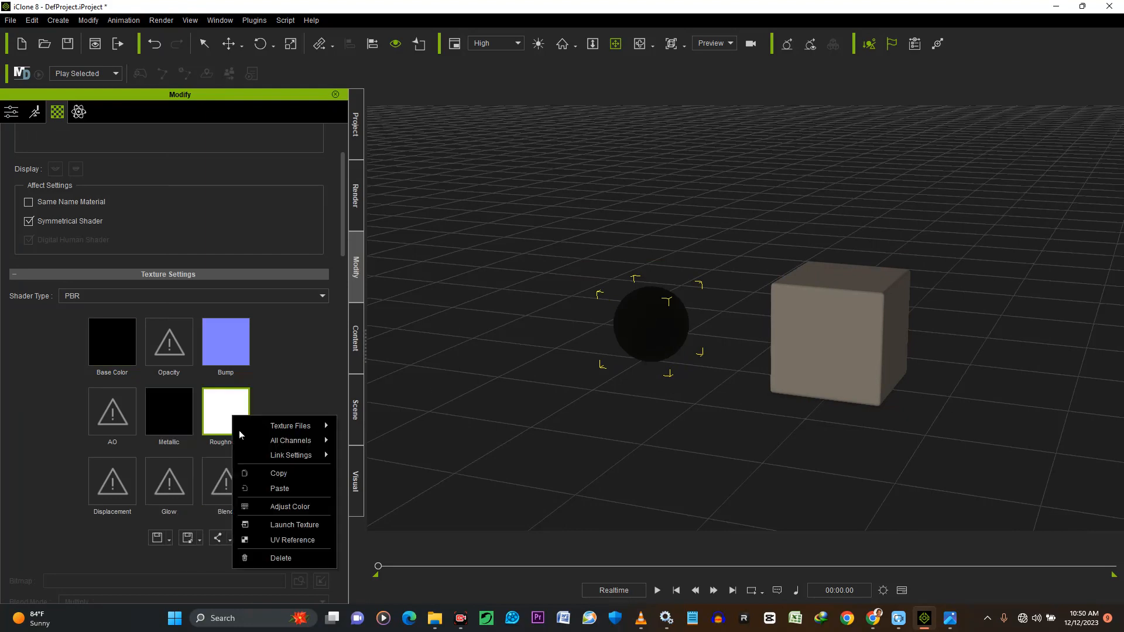
{"action": "left_click", "coordinate": [285, 489]}
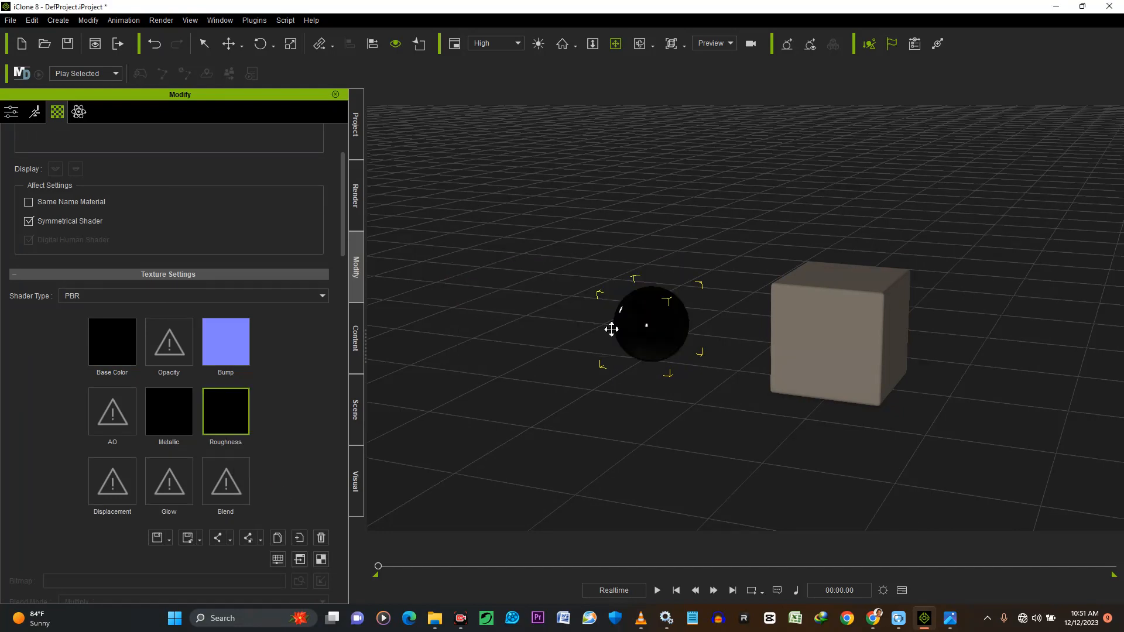
Raise the brightness of the ball's Metallic texture to 71 with Adjust Color.
{"action": "right_click_drag", "start_coordinate": [665, 354], "coordinate": [568, 338]}
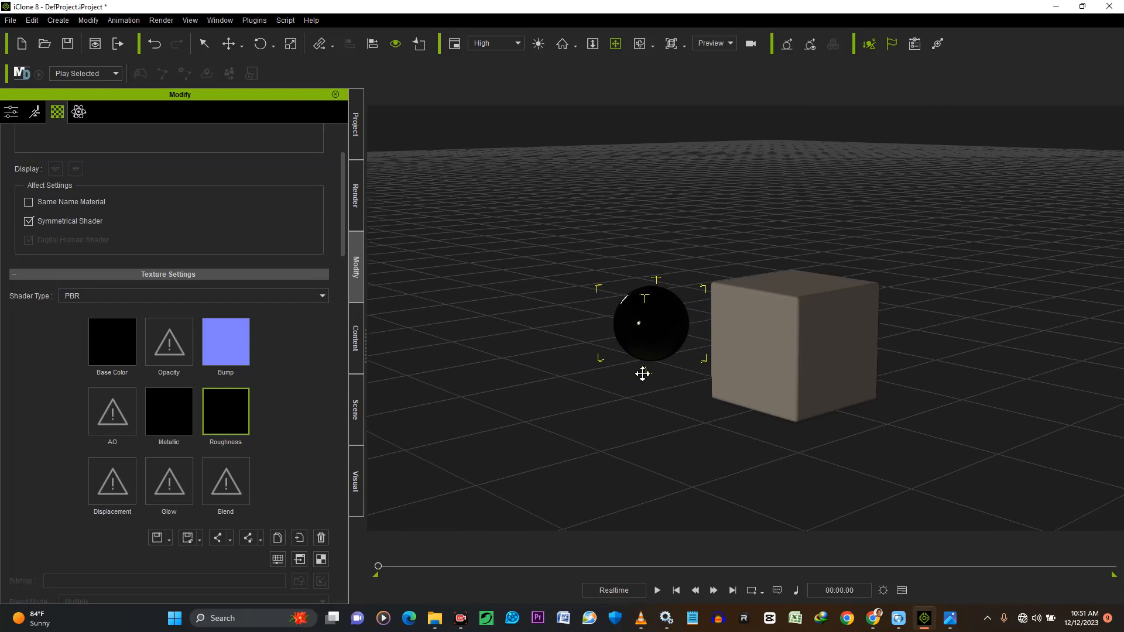
{"action": "left_click", "coordinate": [175, 402]}
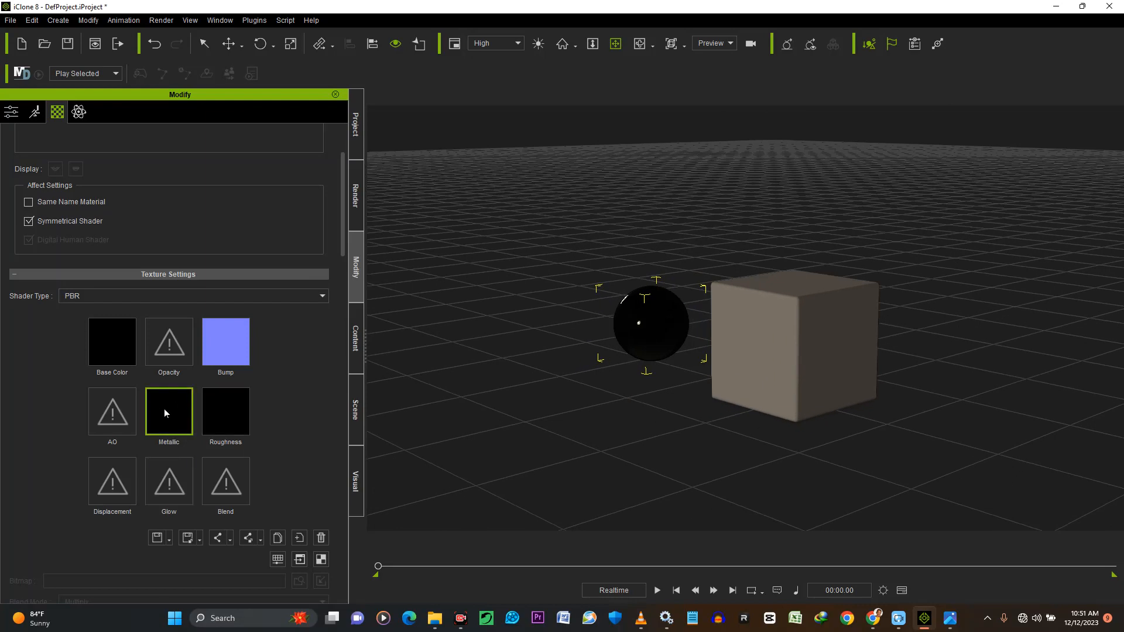
{"action": "left_click", "coordinate": [278, 562]}
{"action": "left_click_drag", "start_coordinate": [550, 106], "coordinate": [391, 104]}
{"action": "left_click_drag", "start_coordinate": [382, 302], "coordinate": [422, 309]}
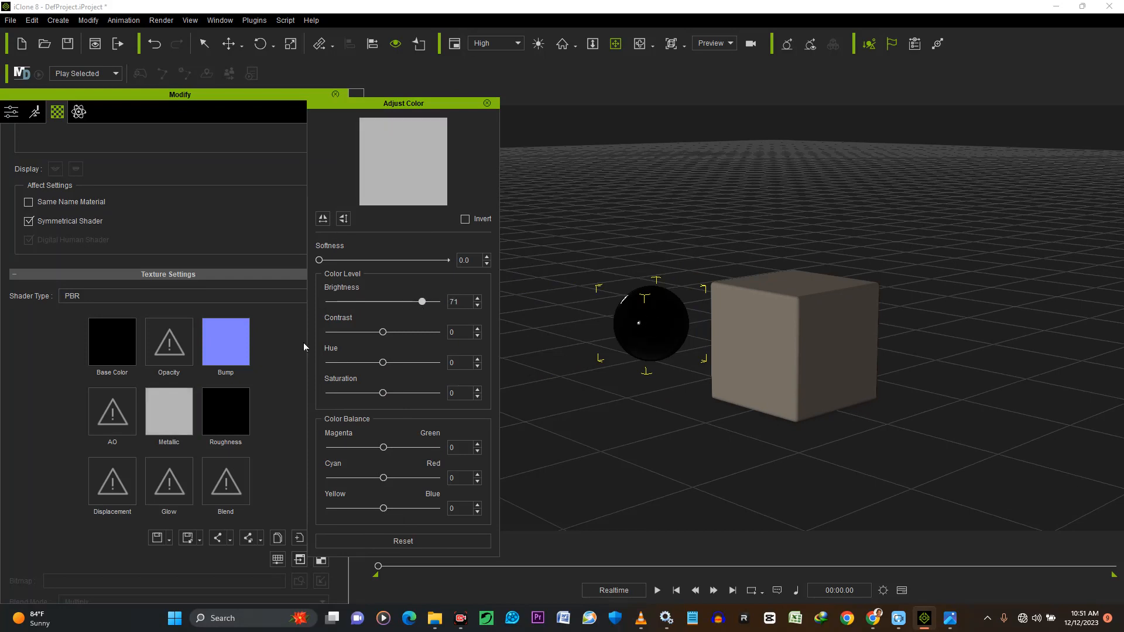
Adjust the brightness of the ball's Roughness texture to about 22.
{"action": "left_click", "coordinate": [230, 415]}
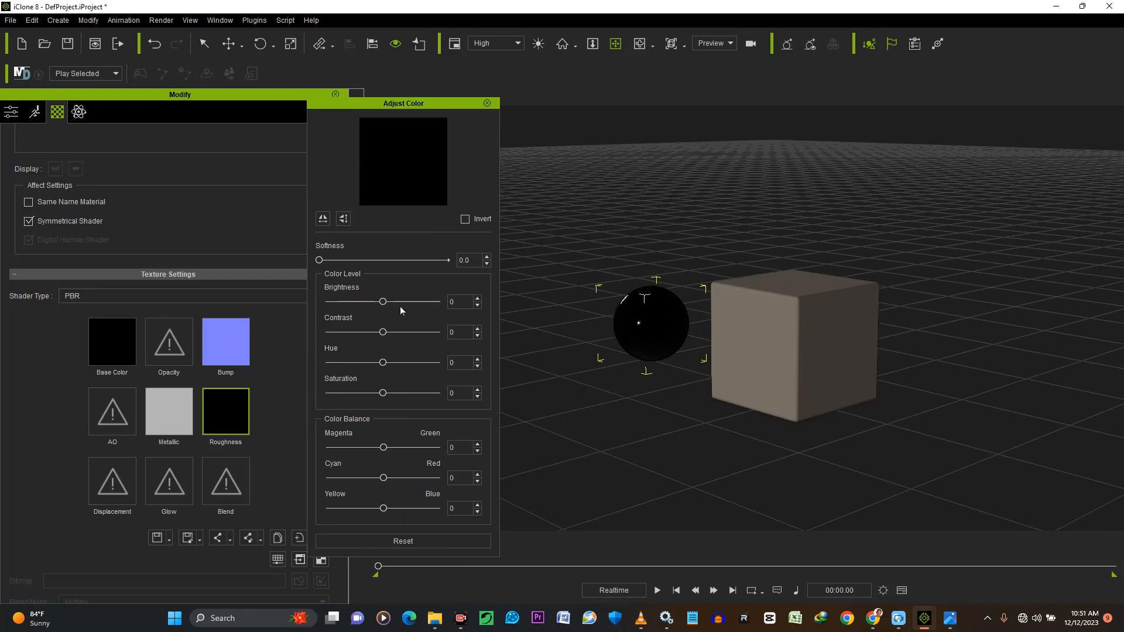
{"action": "left_click_drag", "start_coordinate": [385, 302], "coordinate": [402, 303]}
{"action": "scroll", "coordinate": [592, 343], "scroll_direction": "up", "scroll_amount": 6}
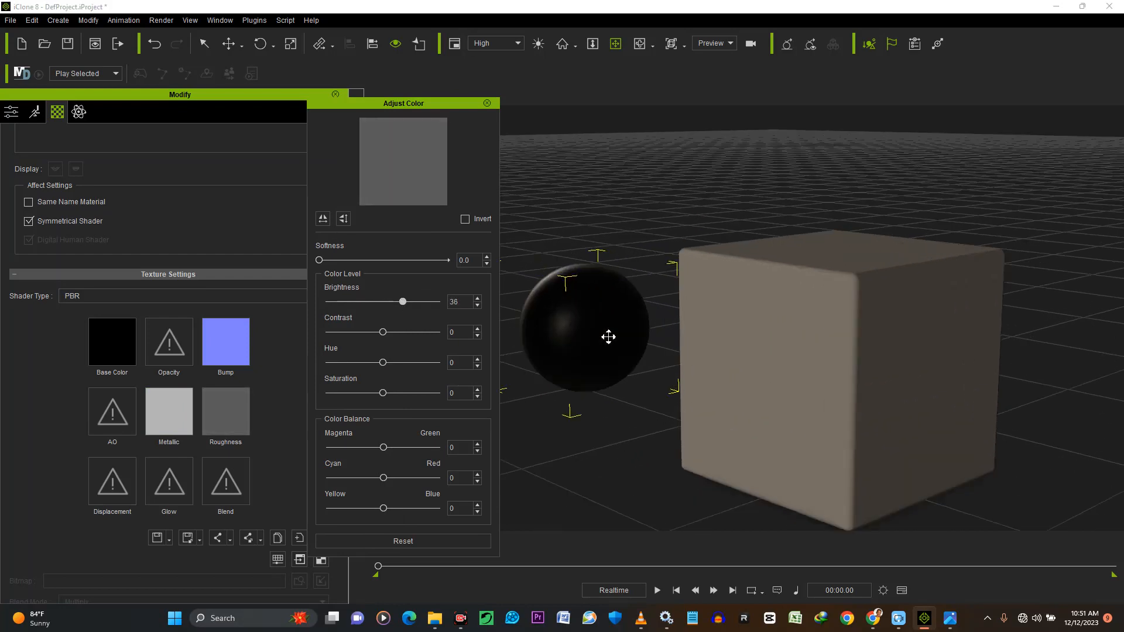
{"action": "scroll", "coordinate": [742, 357], "scroll_direction": "up", "scroll_amount": 3}
{"action": "scroll", "coordinate": [751, 394], "scroll_direction": "up", "scroll_amount": 2}
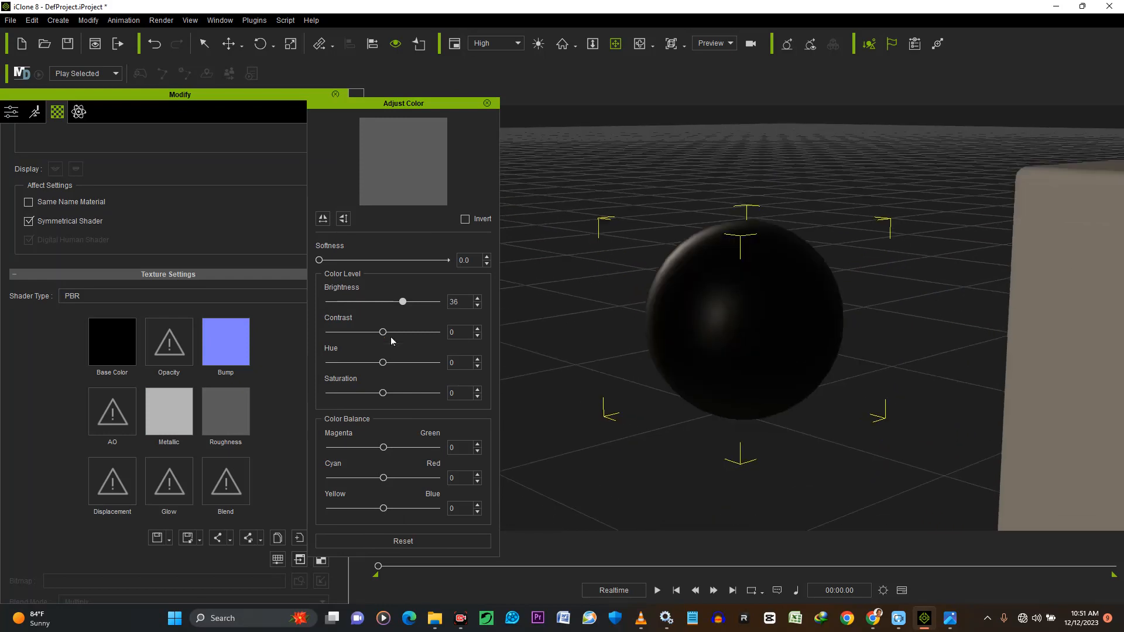
{"action": "left_click_drag", "start_coordinate": [403, 302], "coordinate": [403, 304]}
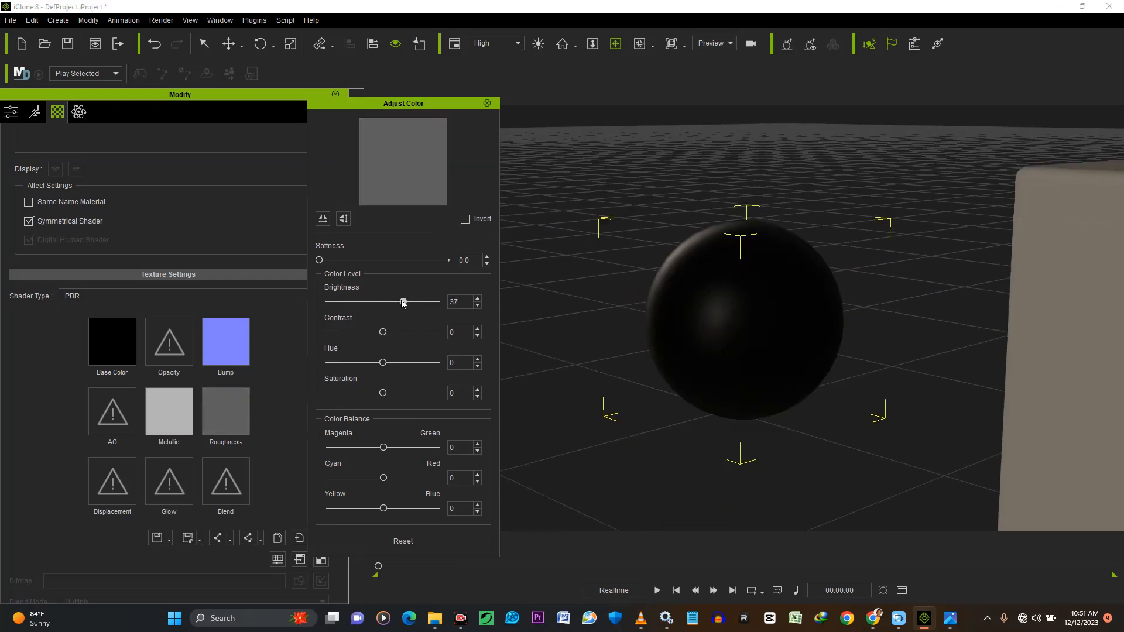
{"action": "mouse_move", "coordinate": [405, 304]}
{"action": "left_mouse_down"}
{"action": "mouse_move", "coordinate": [383, 303]}
{"action": "mouse_move", "coordinate": [398, 303]}
{"action": "left_mouse_up"}
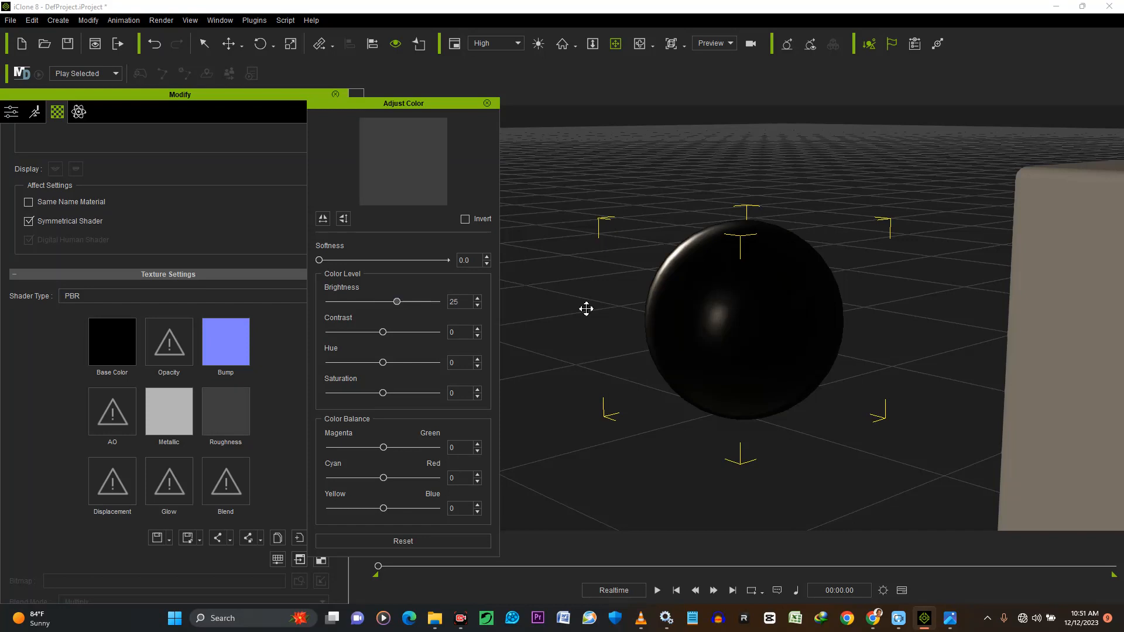
{"action": "scroll", "coordinate": [720, 307], "scroll_direction": "down", "scroll_amount": 2}
{"action": "right_click_drag", "start_coordinate": [750, 348], "coordinate": [719, 351]}
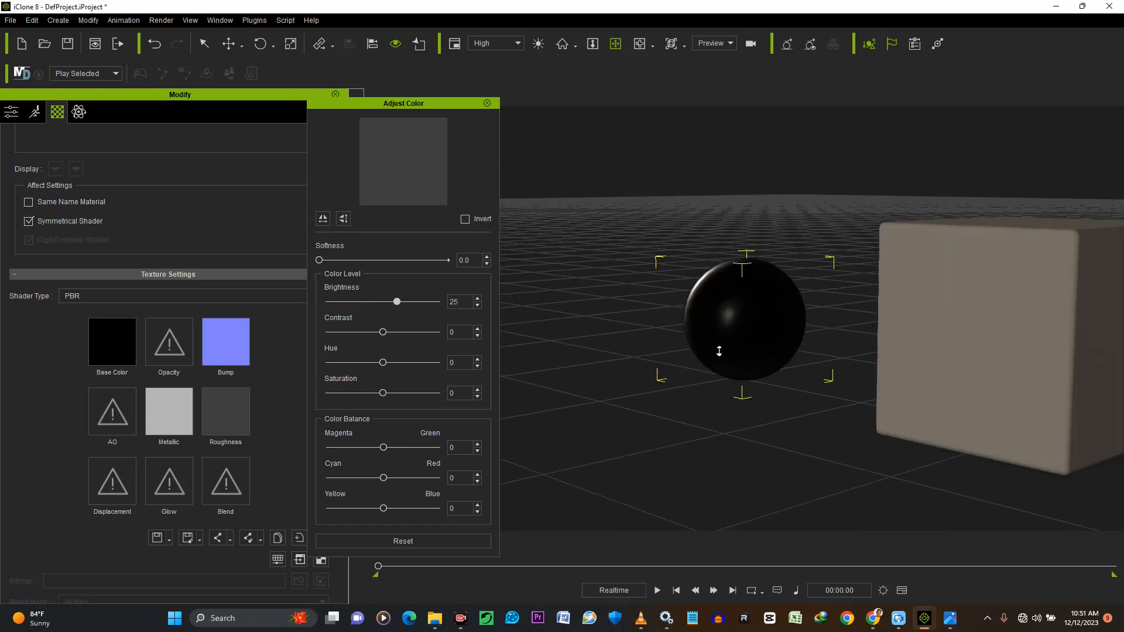
{"action": "scroll", "coordinate": [719, 352], "scroll_direction": "up", "scroll_amount": 2}
{"action": "left_click_drag", "start_coordinate": [396, 302], "coordinate": [393, 303]}
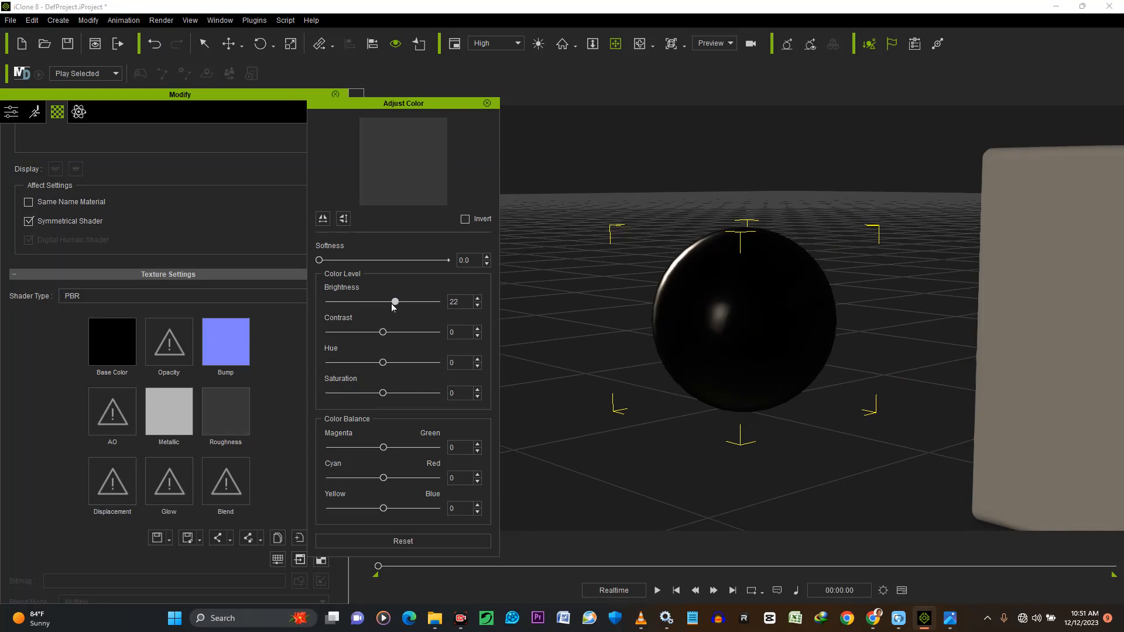
Raise the brightness of the ball's Base Color texture to 33.
{"action": "left_click", "coordinate": [123, 347]}
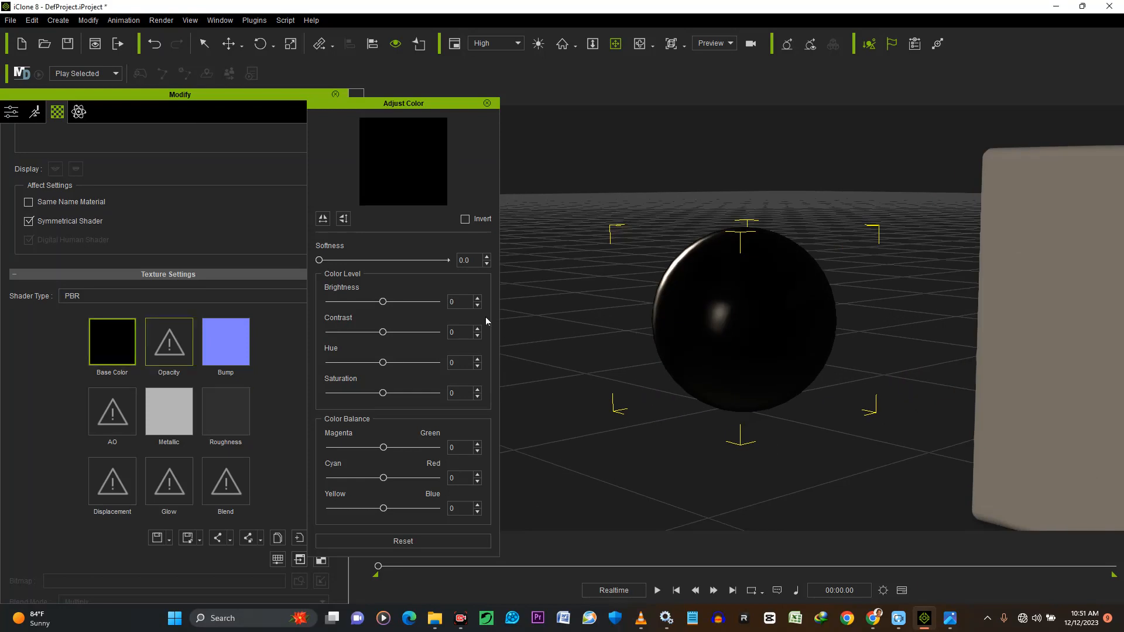
{"action": "left_click", "coordinate": [401, 302]}
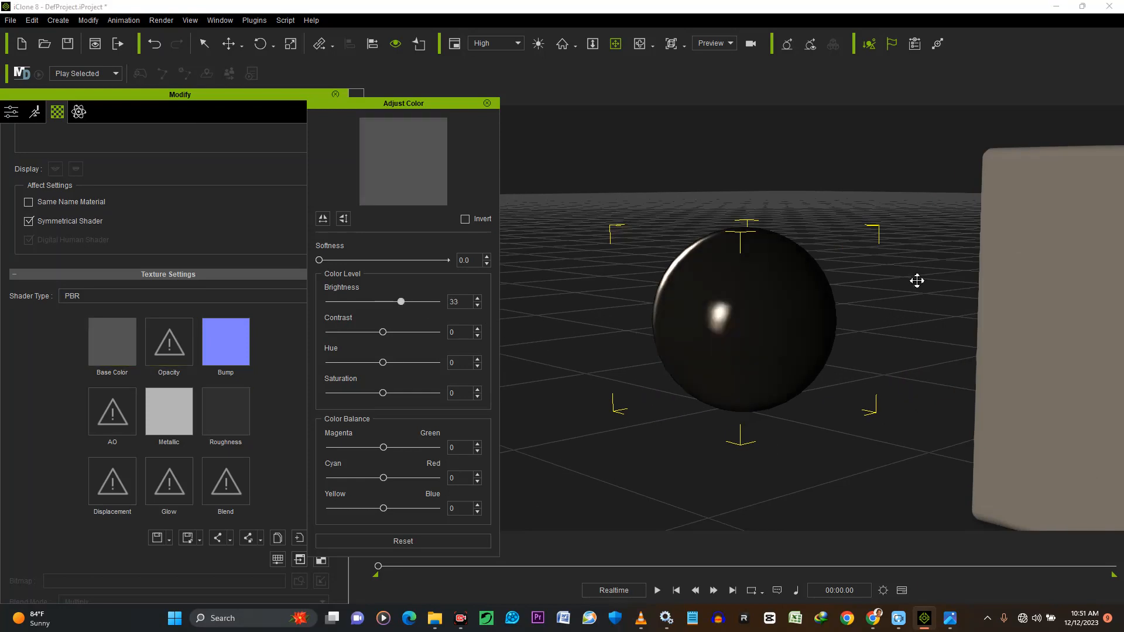
Select the box and lower the brightness of its Base Color texture to -47.
{"action": "scroll", "coordinate": [913, 302], "scroll_direction": "down", "scroll_amount": 3}
{"action": "left_click", "coordinate": [953, 317]}
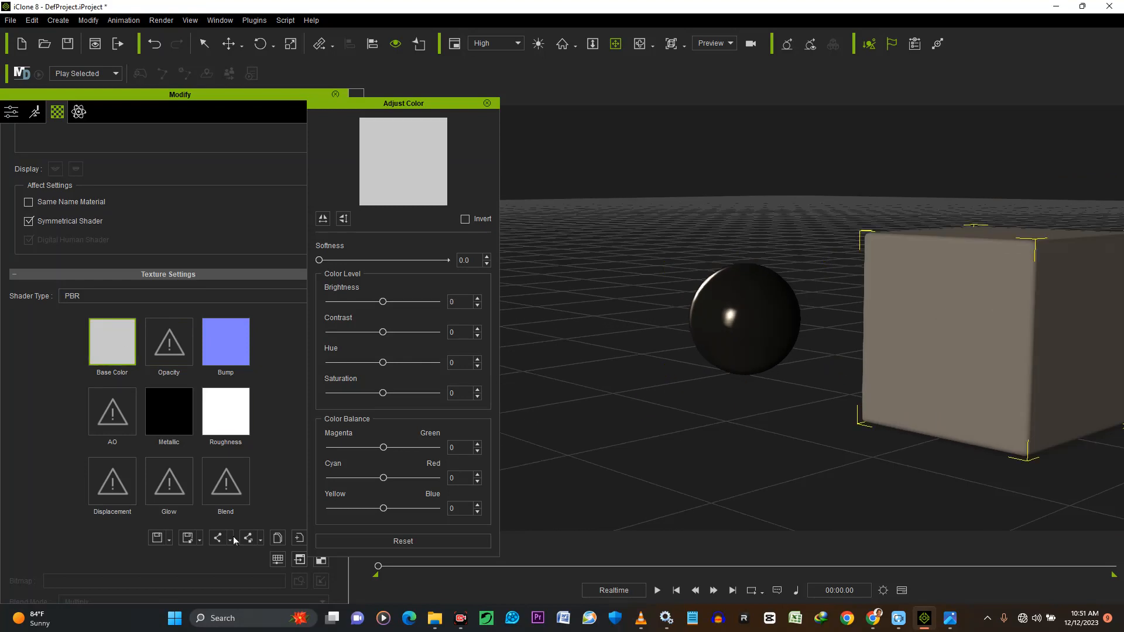
{"action": "left_click_drag", "start_coordinate": [422, 107], "coordinate": [477, 108]}
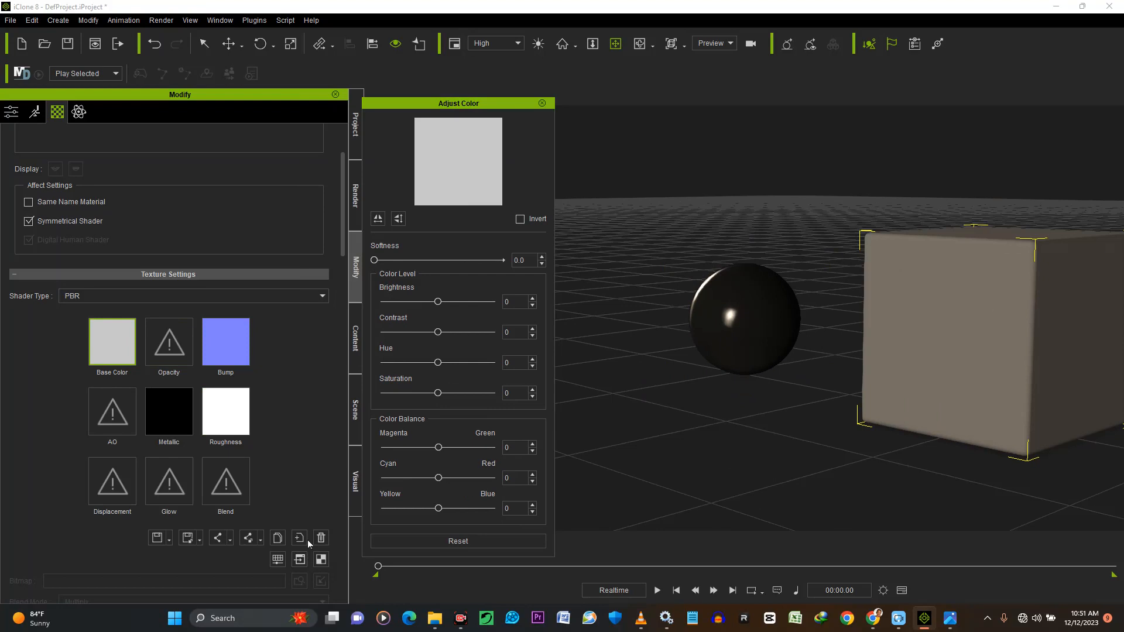
{"action": "left_click_drag", "start_coordinate": [428, 305], "coordinate": [412, 304]}
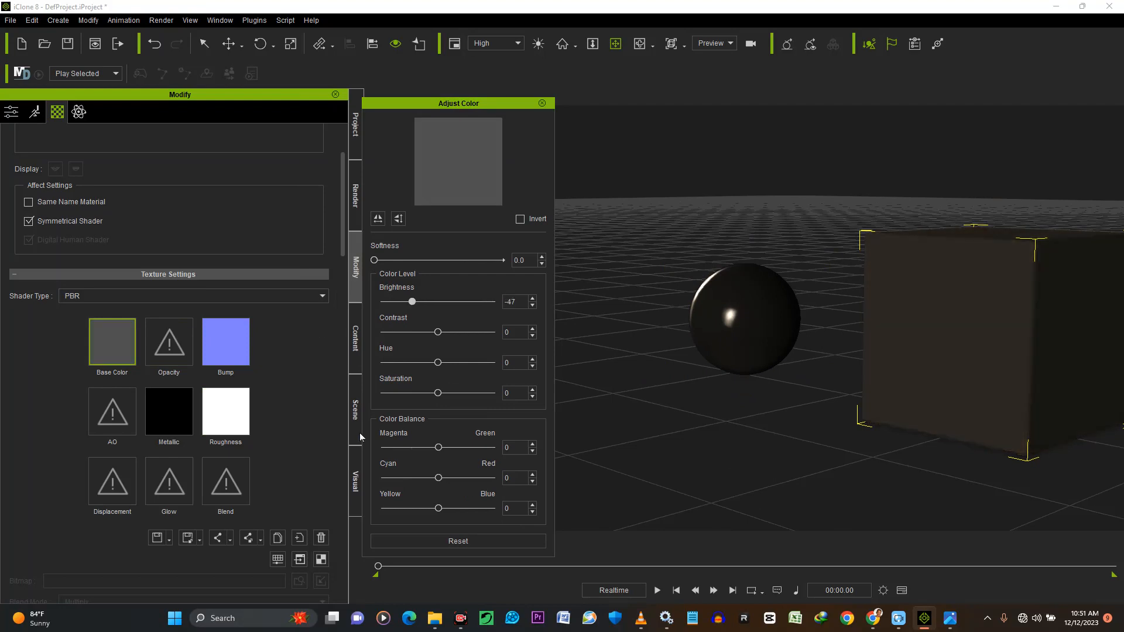
Raise the brightness of the box's Metallic texture to the maximum and lower its Roughness texture brightness to -73.
{"action": "left_click", "coordinate": [181, 422]}
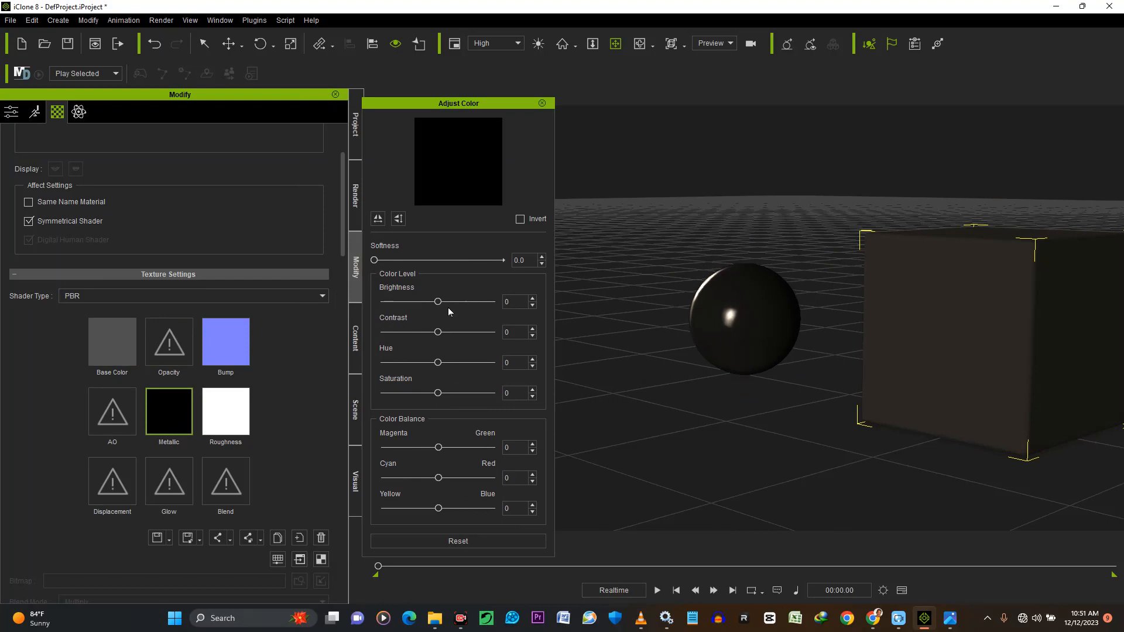
{"action": "left_click_drag", "start_coordinate": [438, 301], "coordinate": [517, 303]}
{"action": "left_click", "coordinate": [228, 430]}
{"action": "left_click_drag", "start_coordinate": [439, 303], "coordinate": [398, 302]}
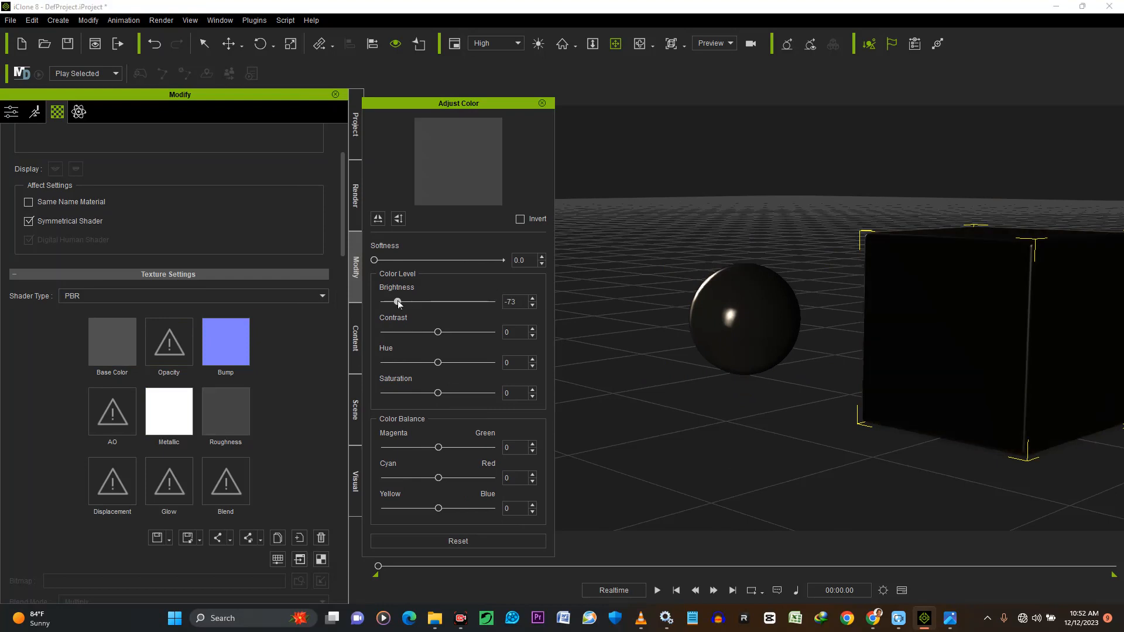
{"action": "right_click_drag", "start_coordinate": [1030, 309], "coordinate": [791, 336]}
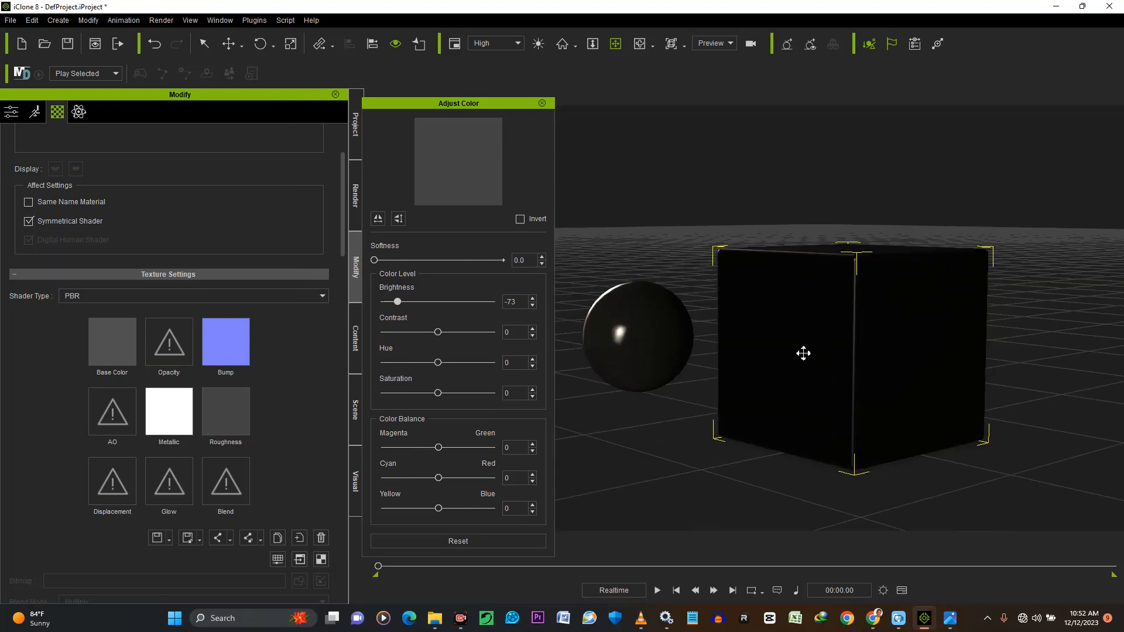